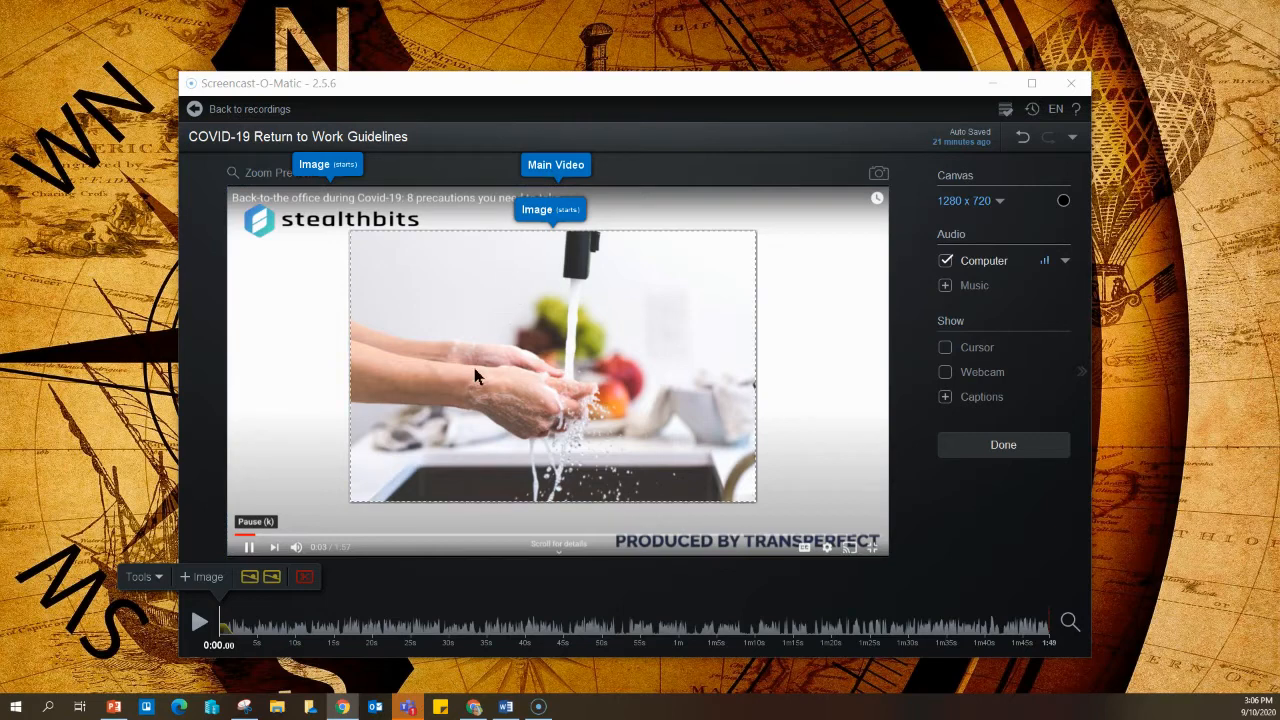
- Insert the existing recording Stealthbits-sting at 0:00 in the video, and play back the opening
{"action": "left_click", "coordinate": [155, 577]}
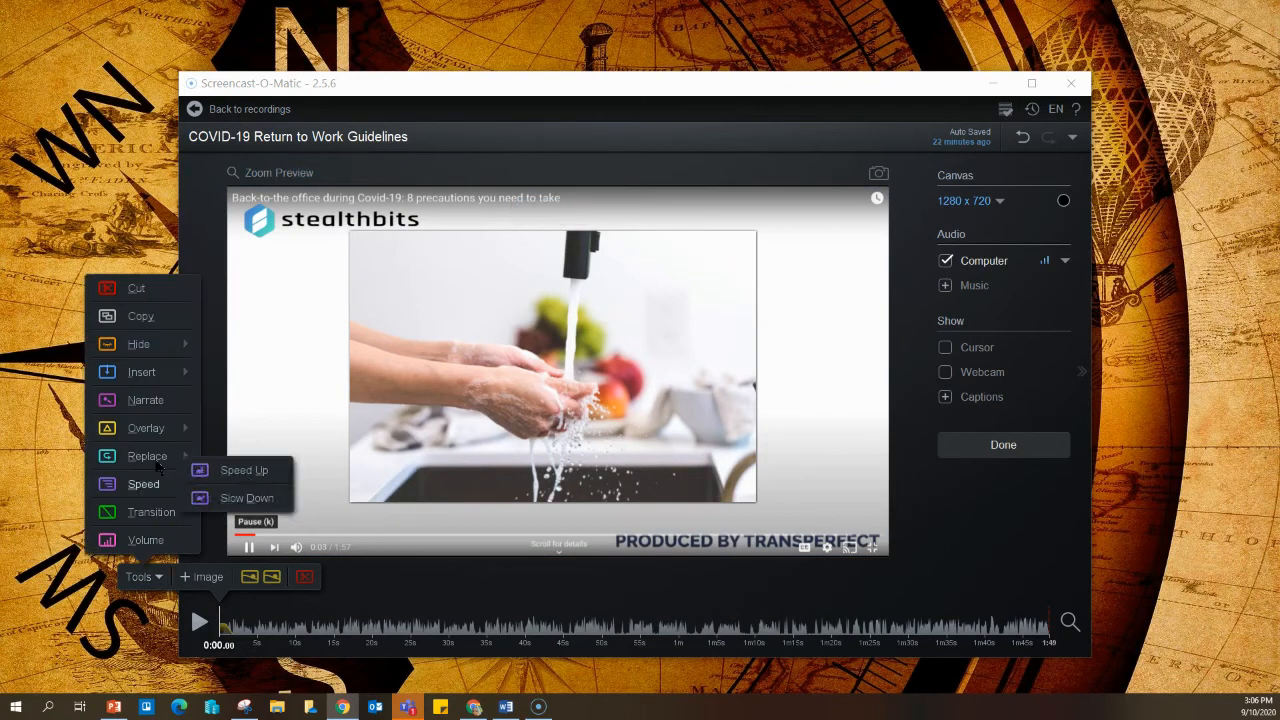
{"action": "mouse_move", "coordinate": [160, 381]}
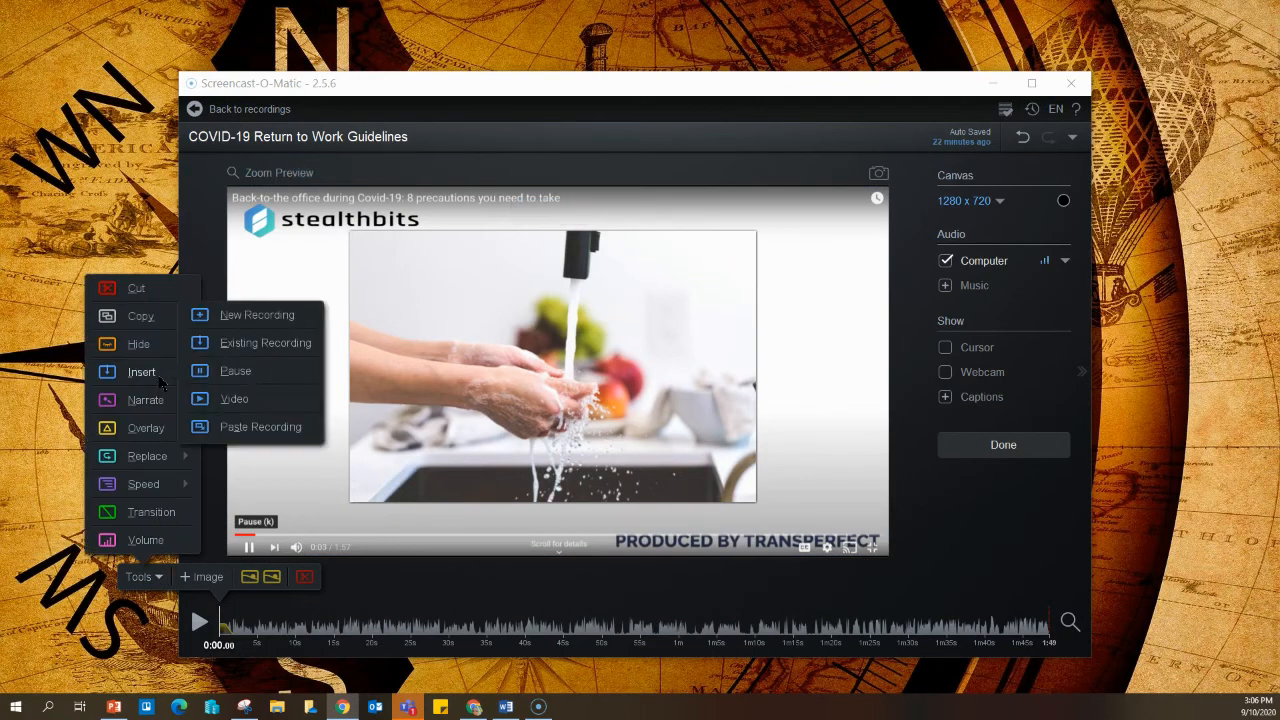
{"action": "left_click", "coordinate": [270, 345]}
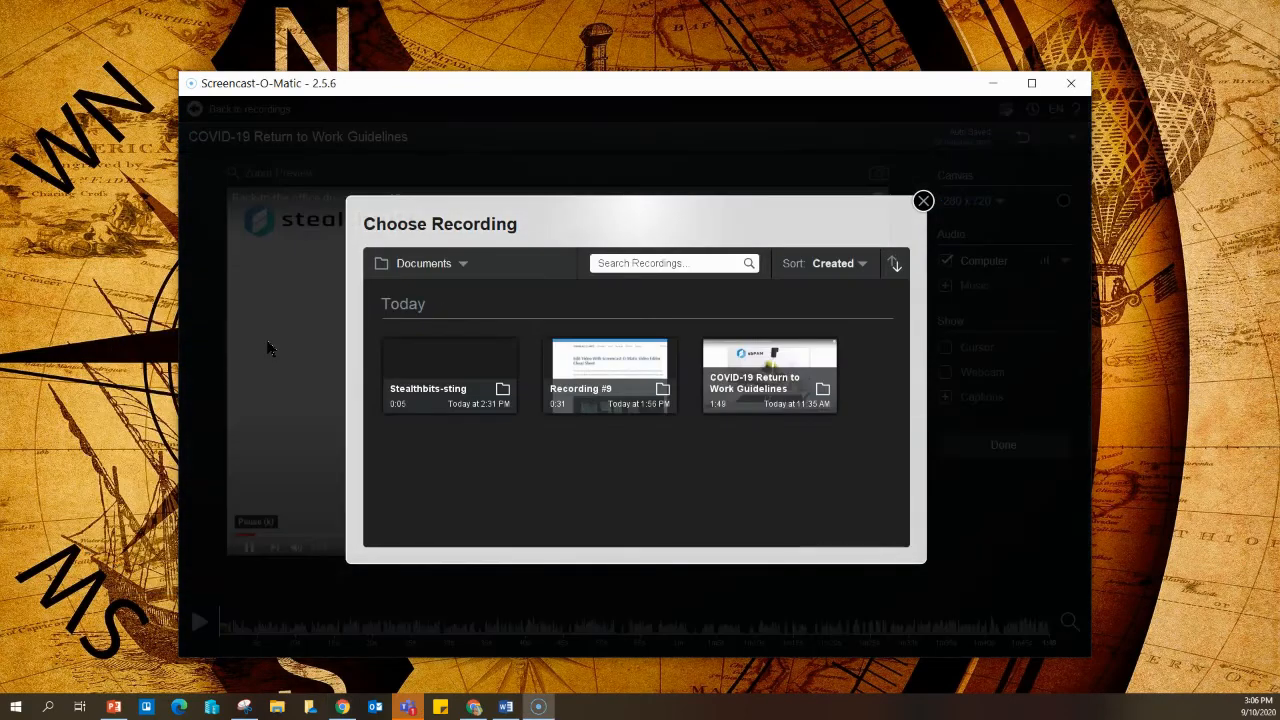
{"action": "left_click", "coordinate": [447, 383]}
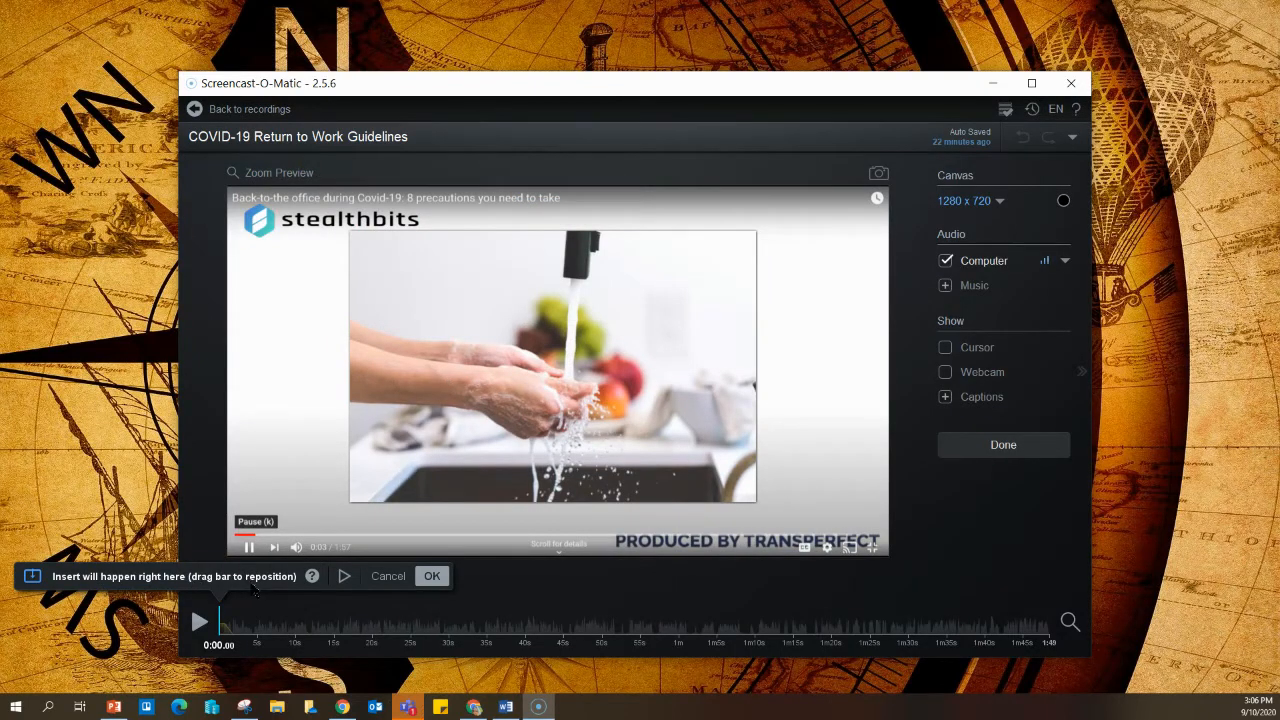
{"action": "left_click", "coordinate": [431, 576]}
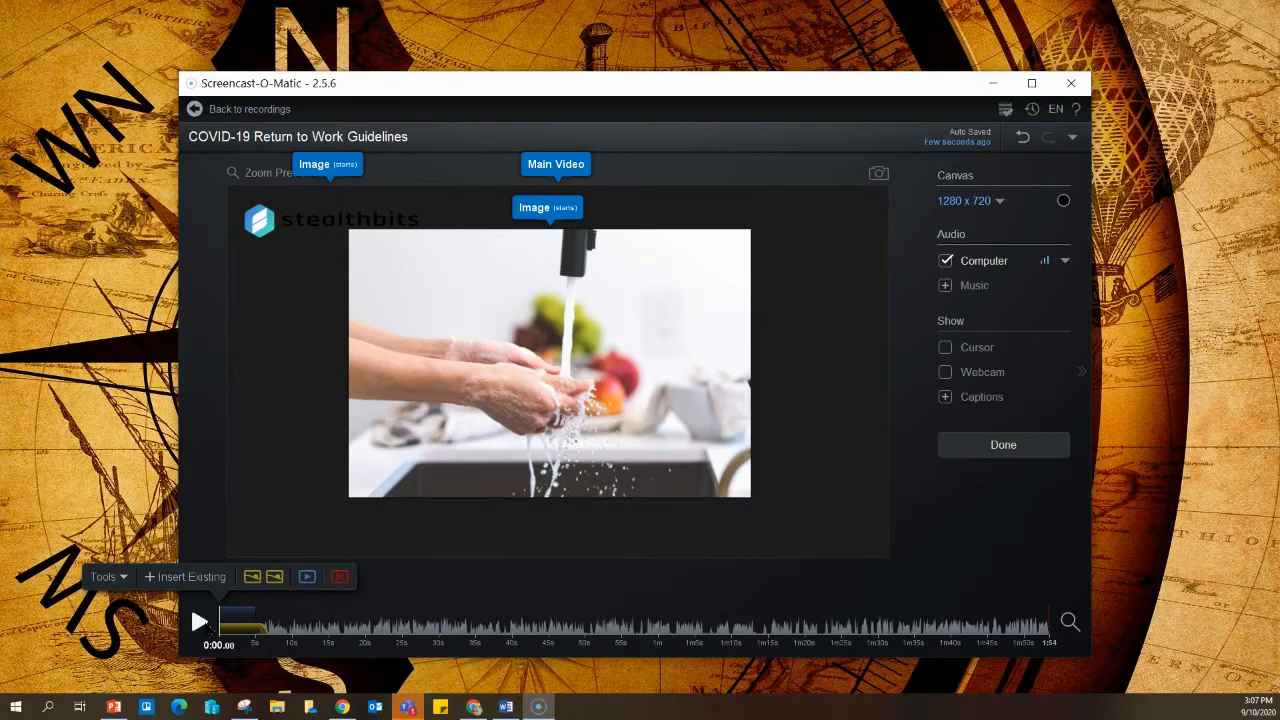
{"action": "left_click", "coordinate": [199, 622]}
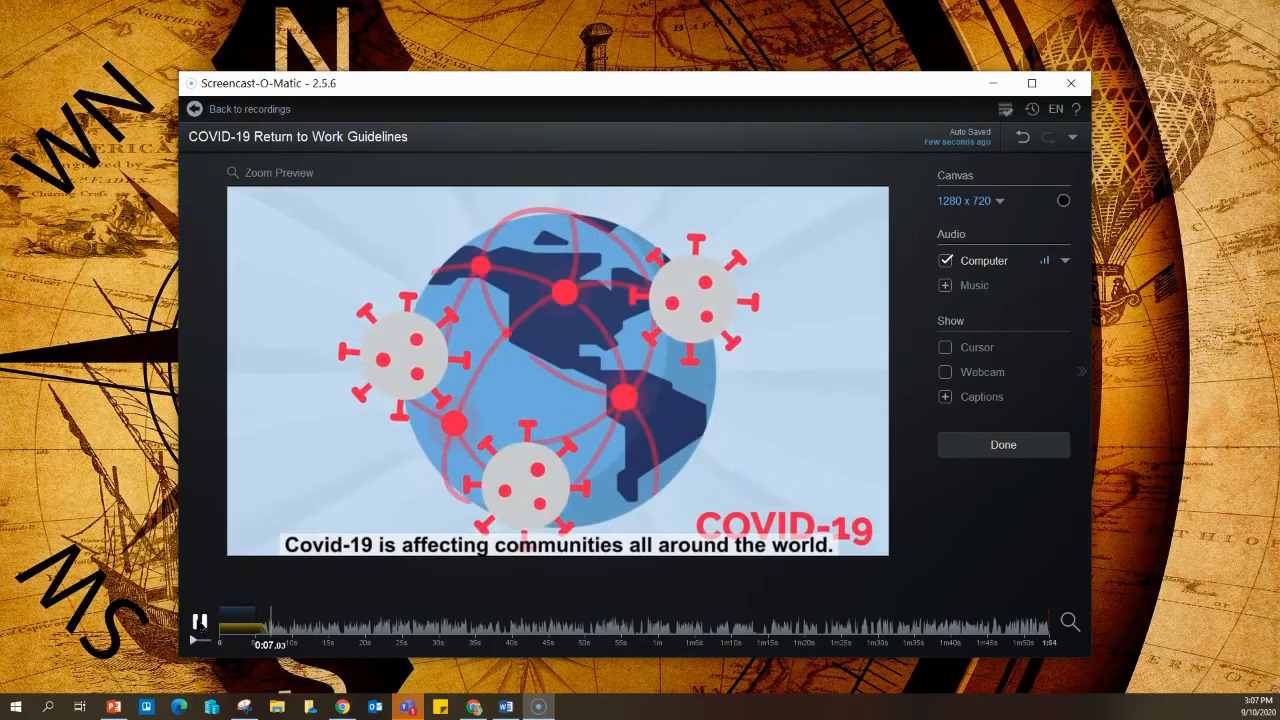
{"action": "left_click", "coordinate": [199, 622]}
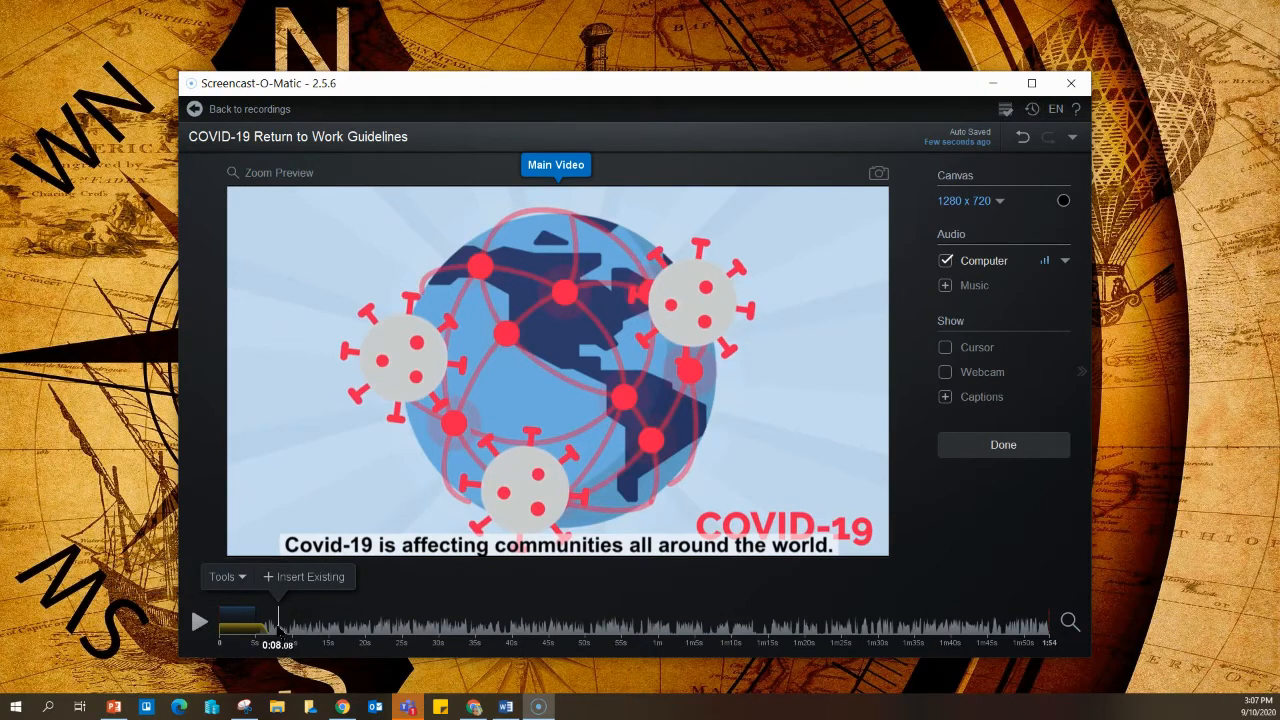
- Trim the start of the hand-washing image overlay past the logo intro, shortening it to 0.68 sec, and preview from the beginning
{"action": "left_click_drag", "start_coordinate": [281, 630], "coordinate": [245, 628]}
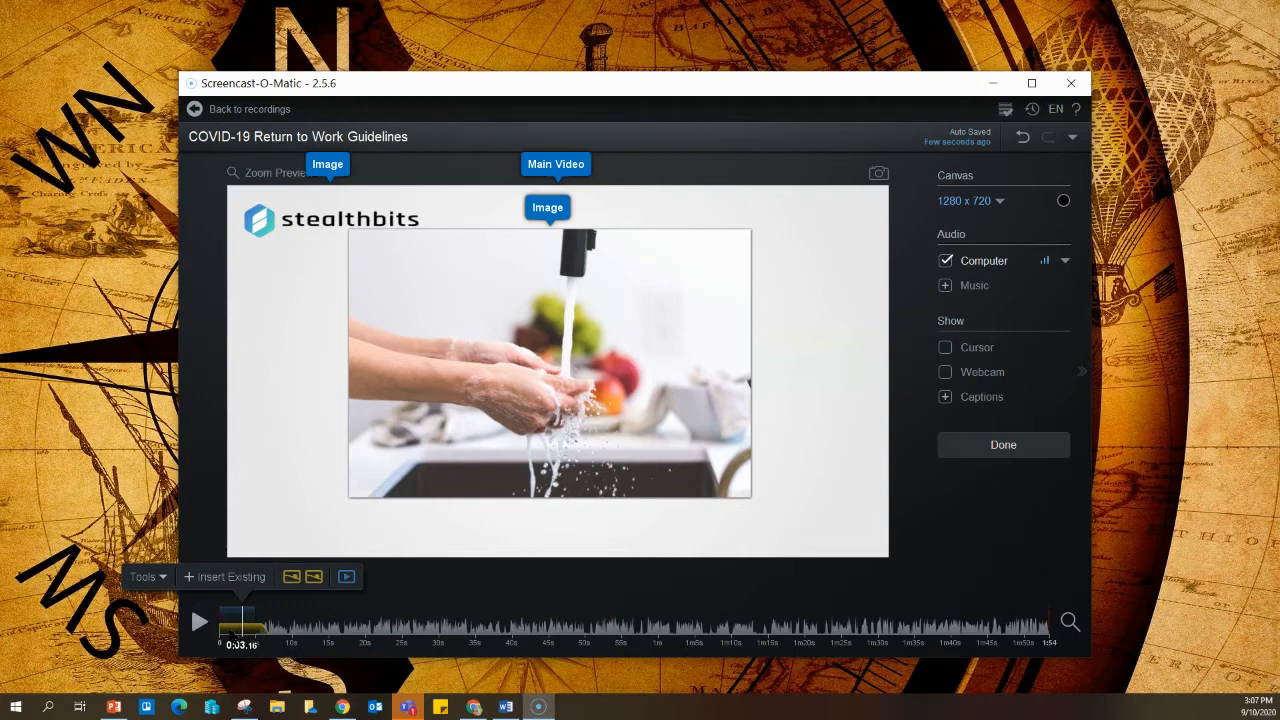
{"action": "left_click", "coordinate": [484, 486]}
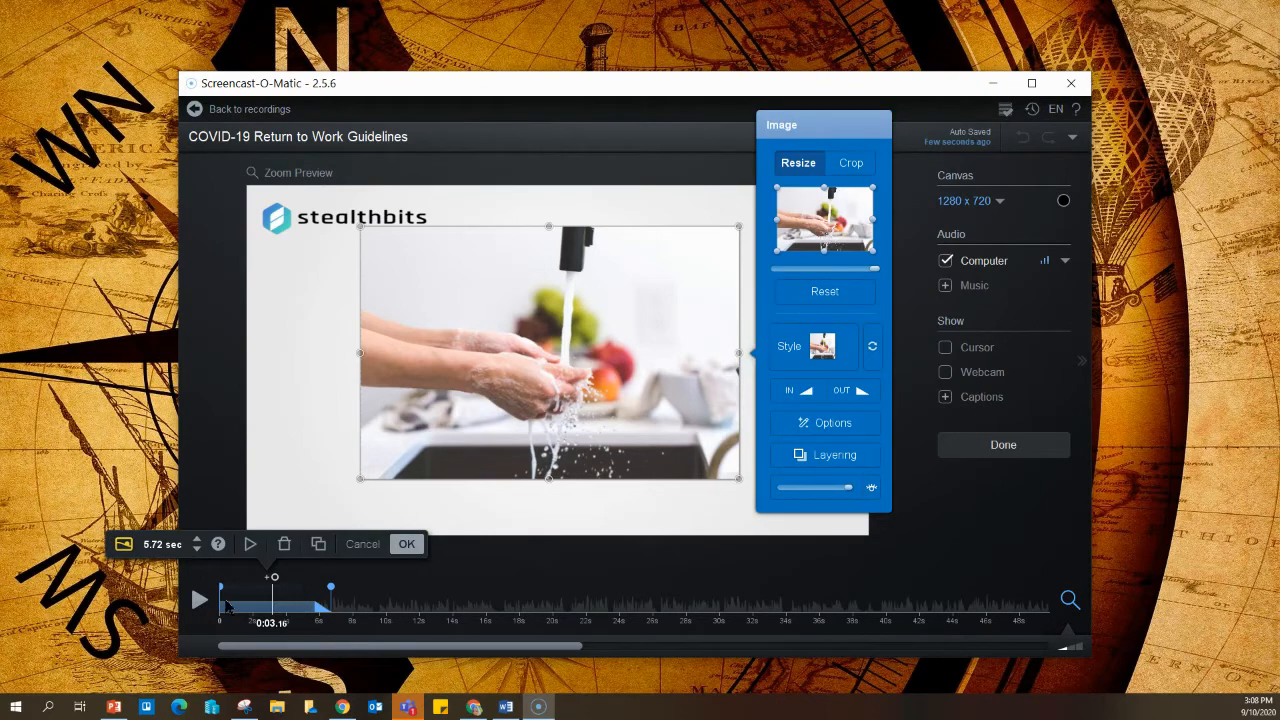
{"action": "left_click_drag", "start_coordinate": [220, 587], "coordinate": [306, 597]}
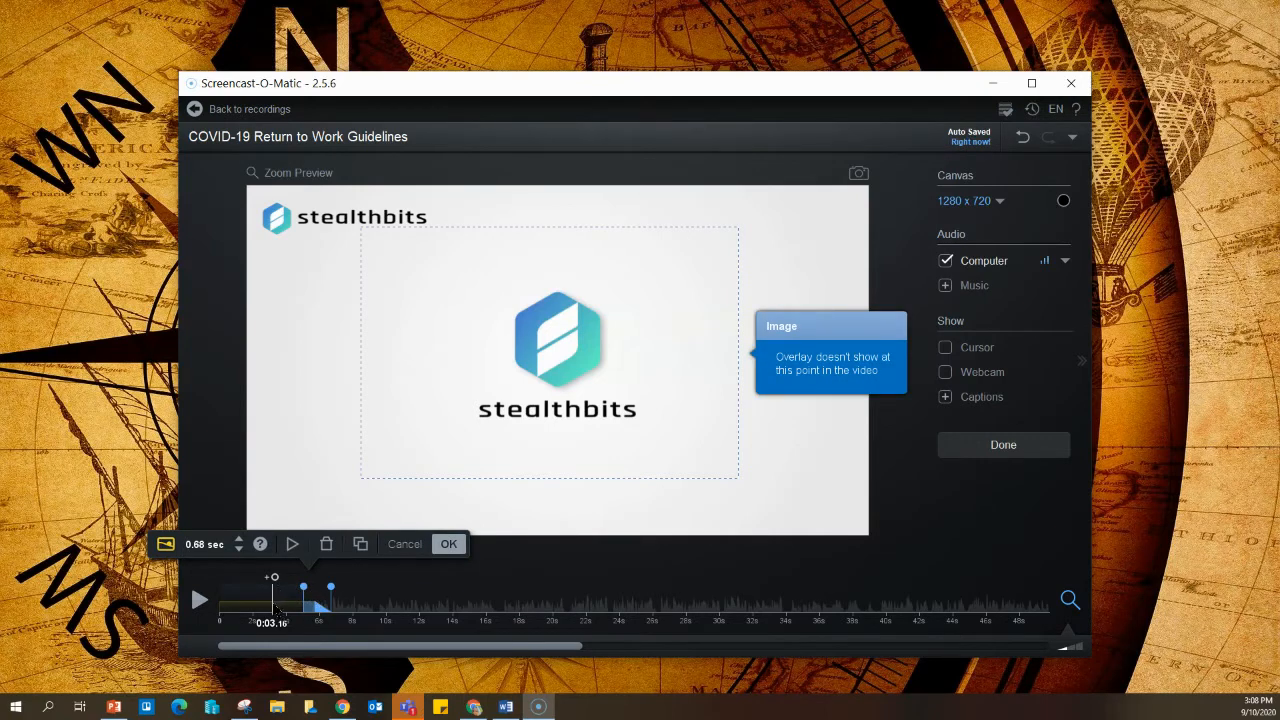
{"action": "left_click_drag", "start_coordinate": [277, 610], "coordinate": [219, 612]}
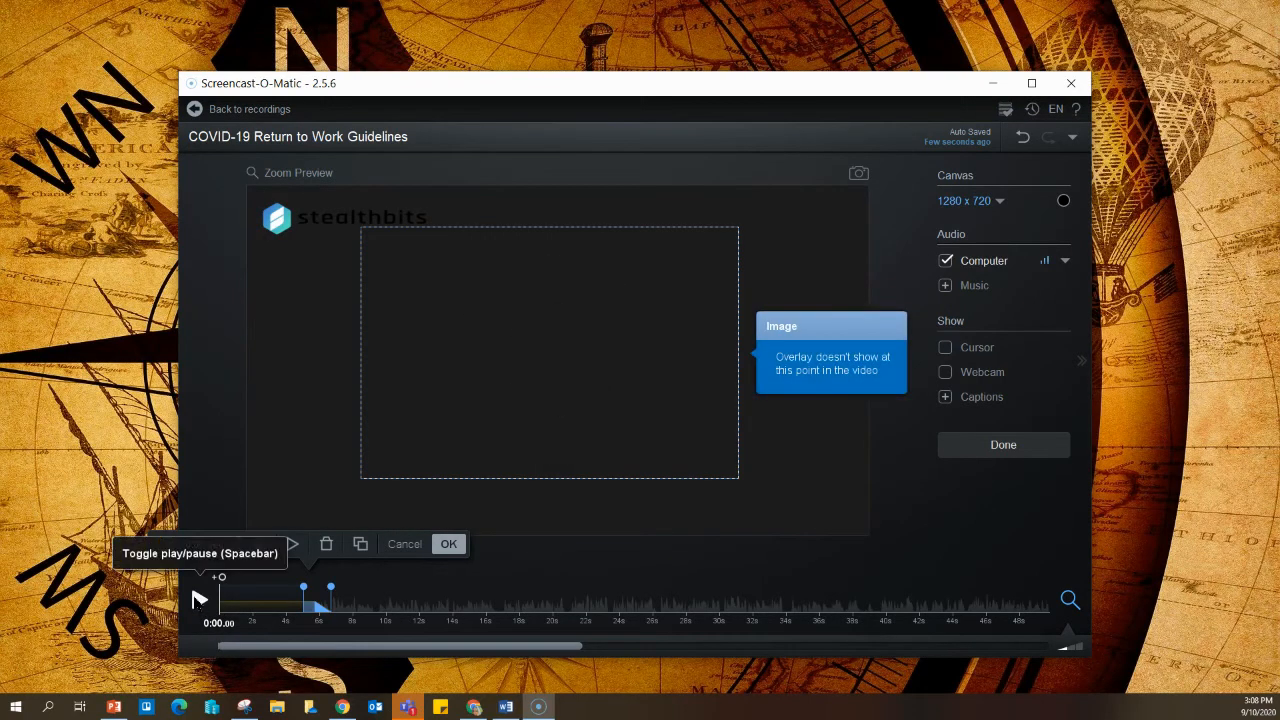
{"action": "left_click", "coordinate": [197, 600]}
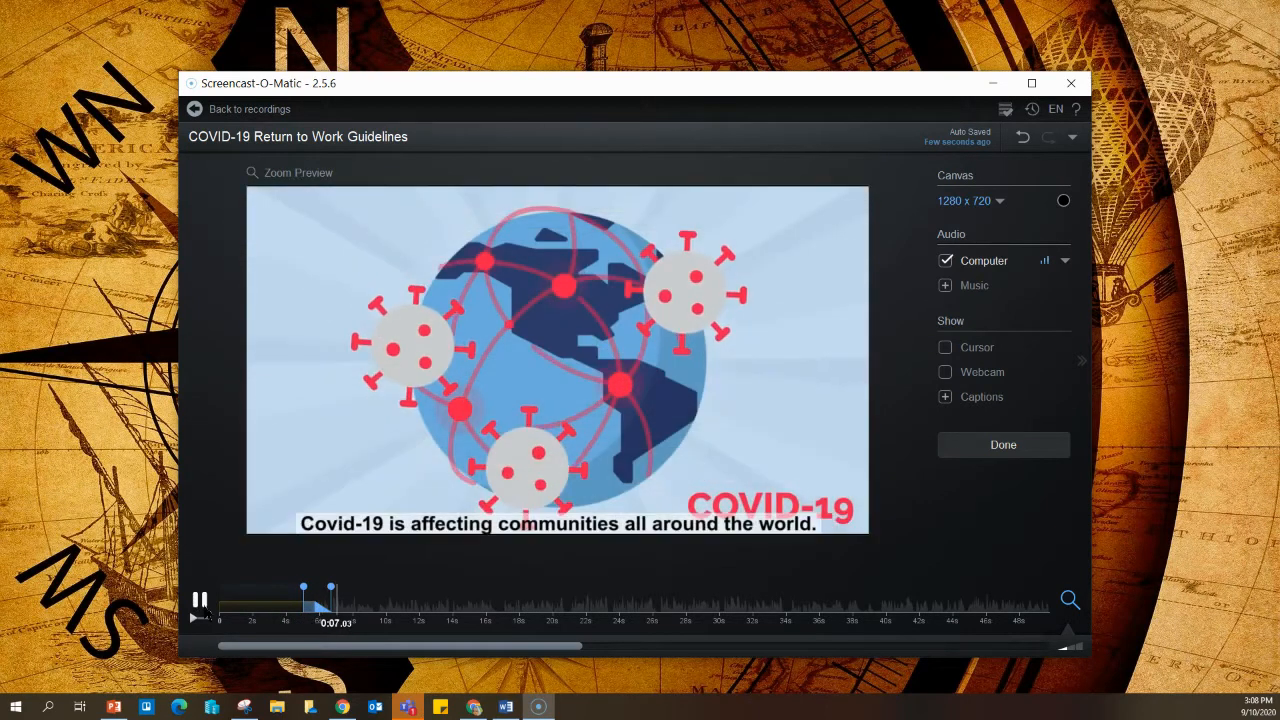
{"action": "left_click", "coordinate": [200, 601]}
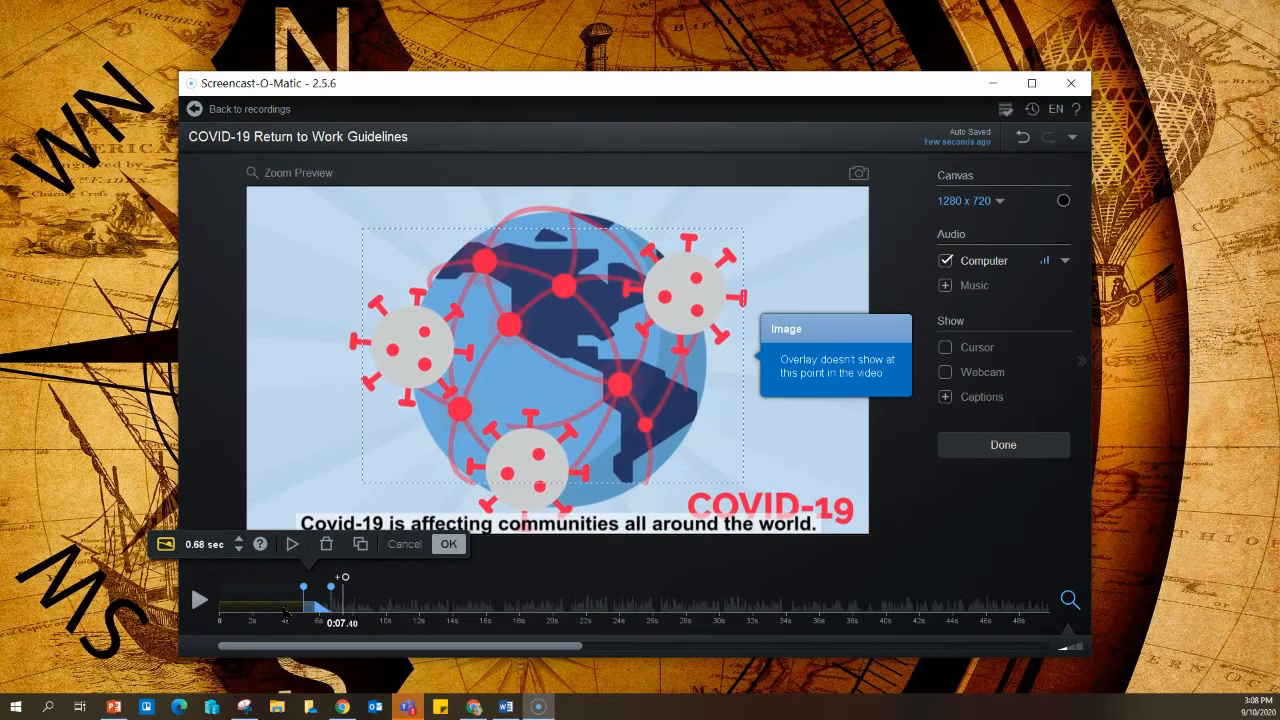
- Move the hand-washing image's start slightly earlier for a 0.96 sec duration, accept the edit and replay the opening
{"action": "left_click", "coordinate": [312, 610]}
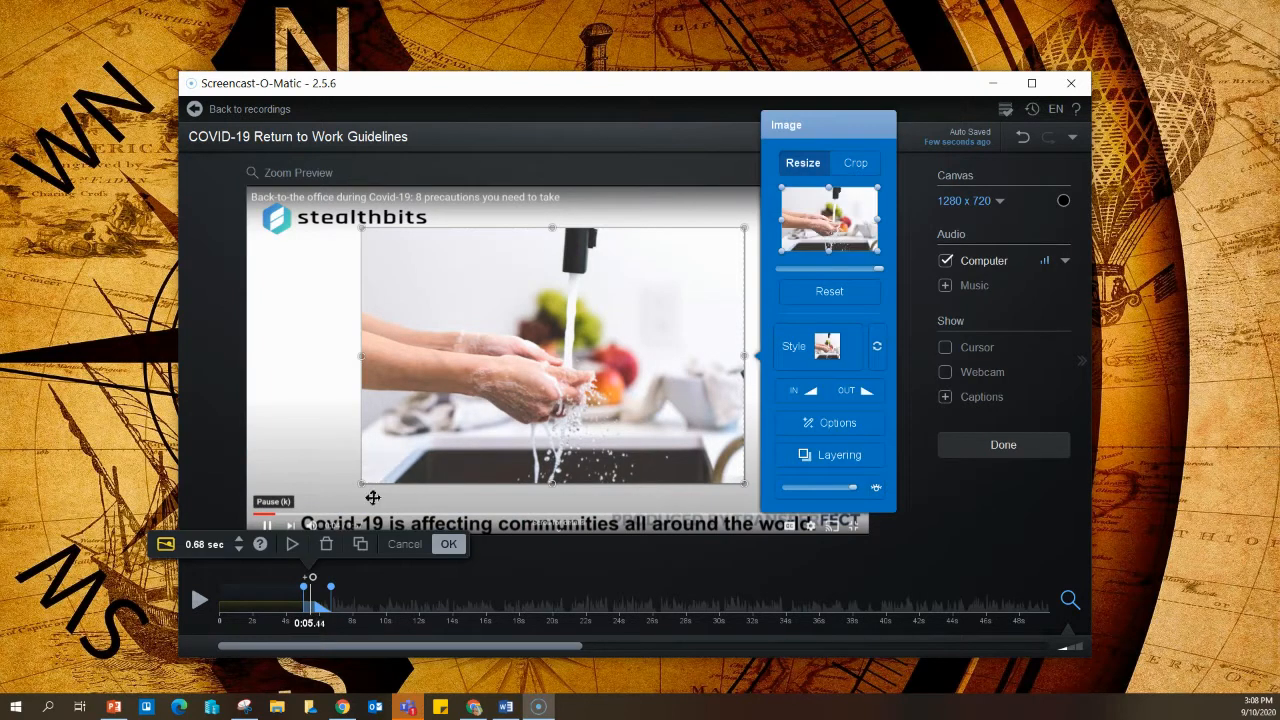
{"action": "left_click_drag", "start_coordinate": [306, 583], "coordinate": [300, 588]}
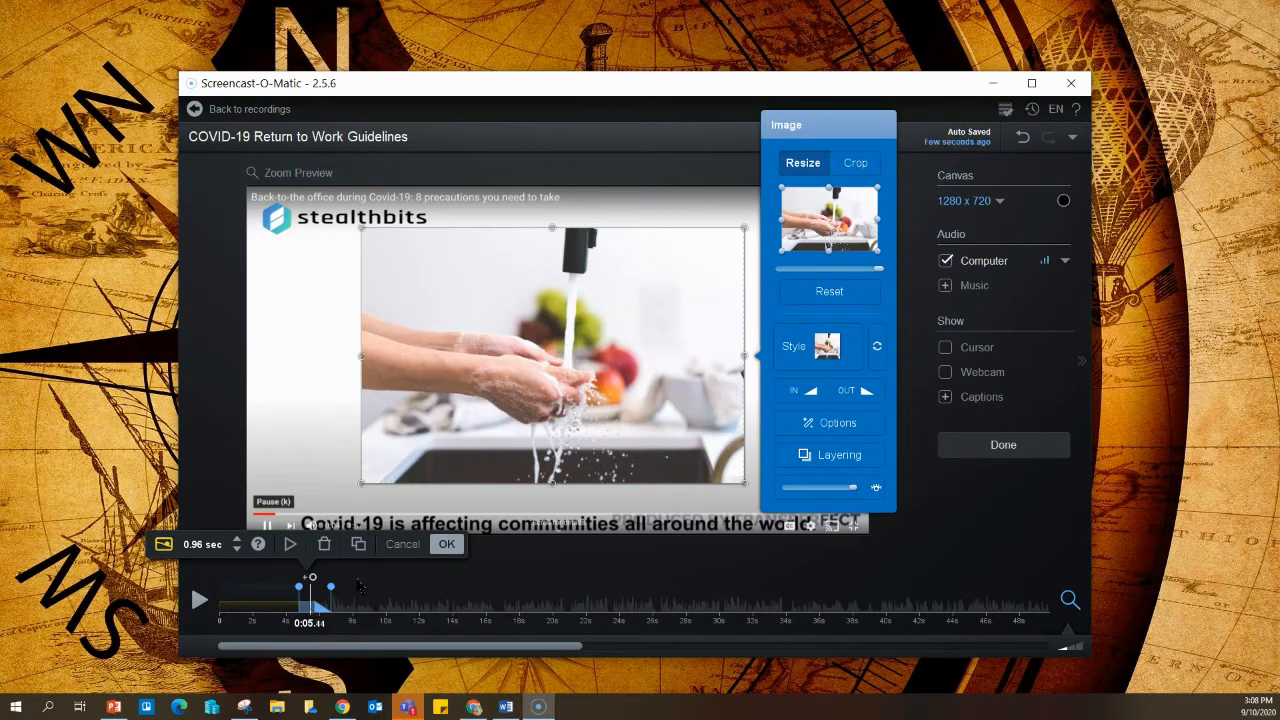
{"action": "left_click", "coordinate": [446, 543]}
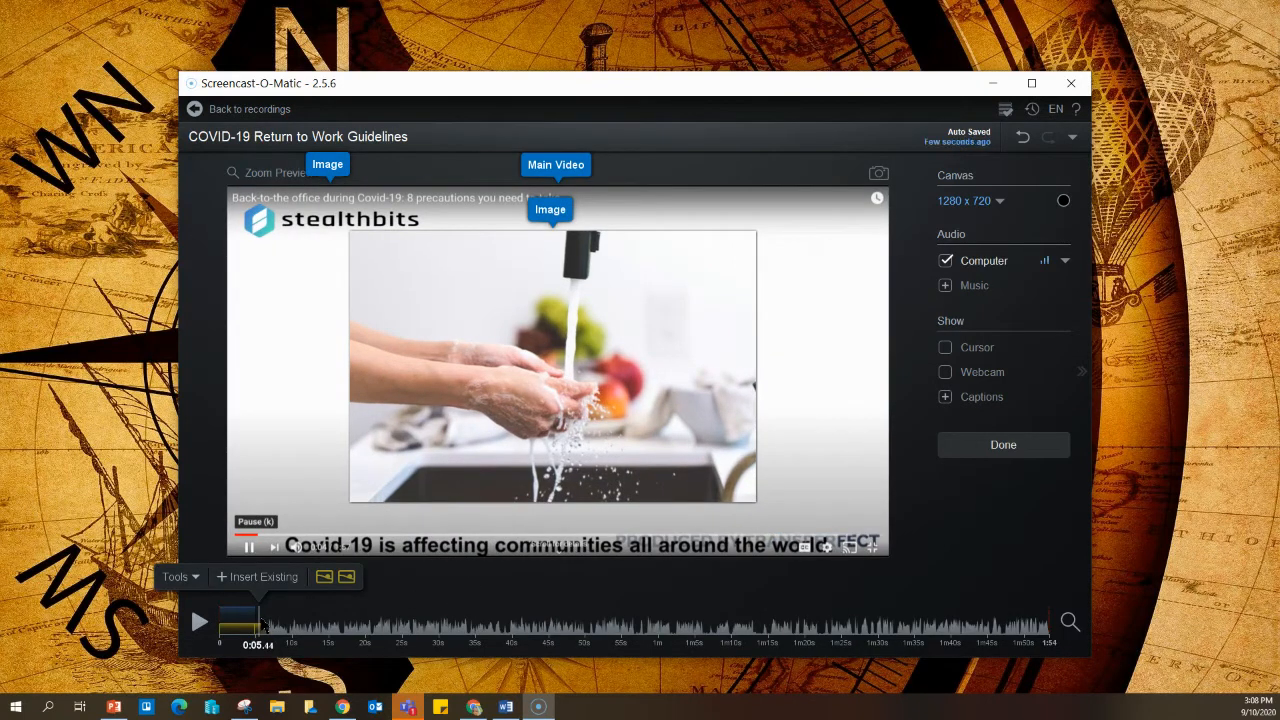
{"action": "left_click_drag", "start_coordinate": [260, 625], "coordinate": [220, 629]}
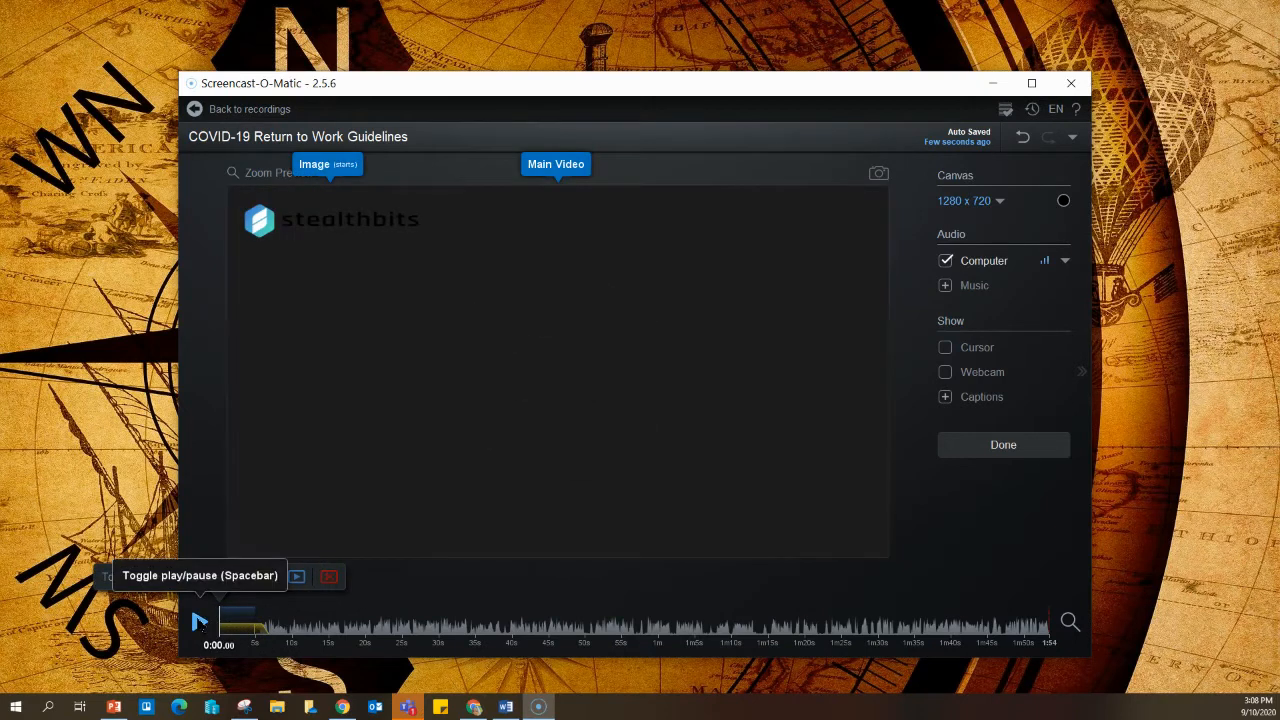
{"action": "left_click", "coordinate": [199, 622]}
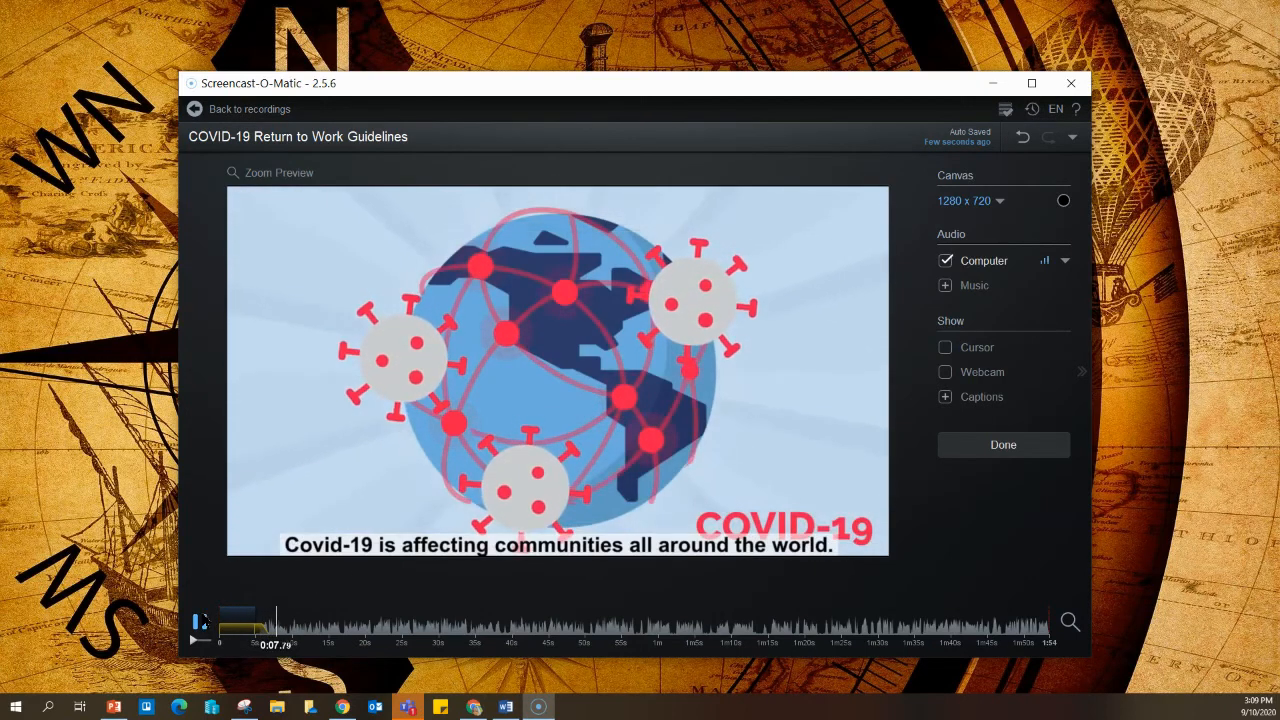
{"action": "left_click", "coordinate": [199, 621]}
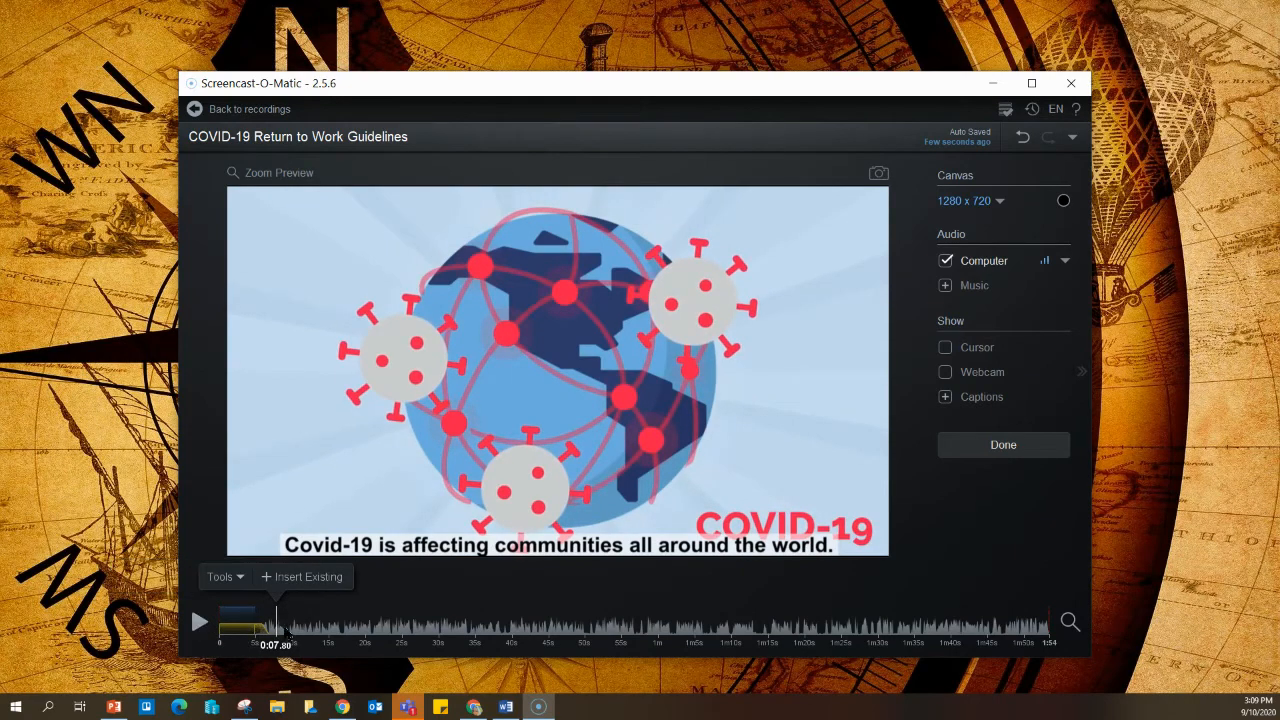
- Check the hand-washing image's out transition, set its in transition to Fade, and accept the overlay changes
{"action": "left_click", "coordinate": [263, 630]}
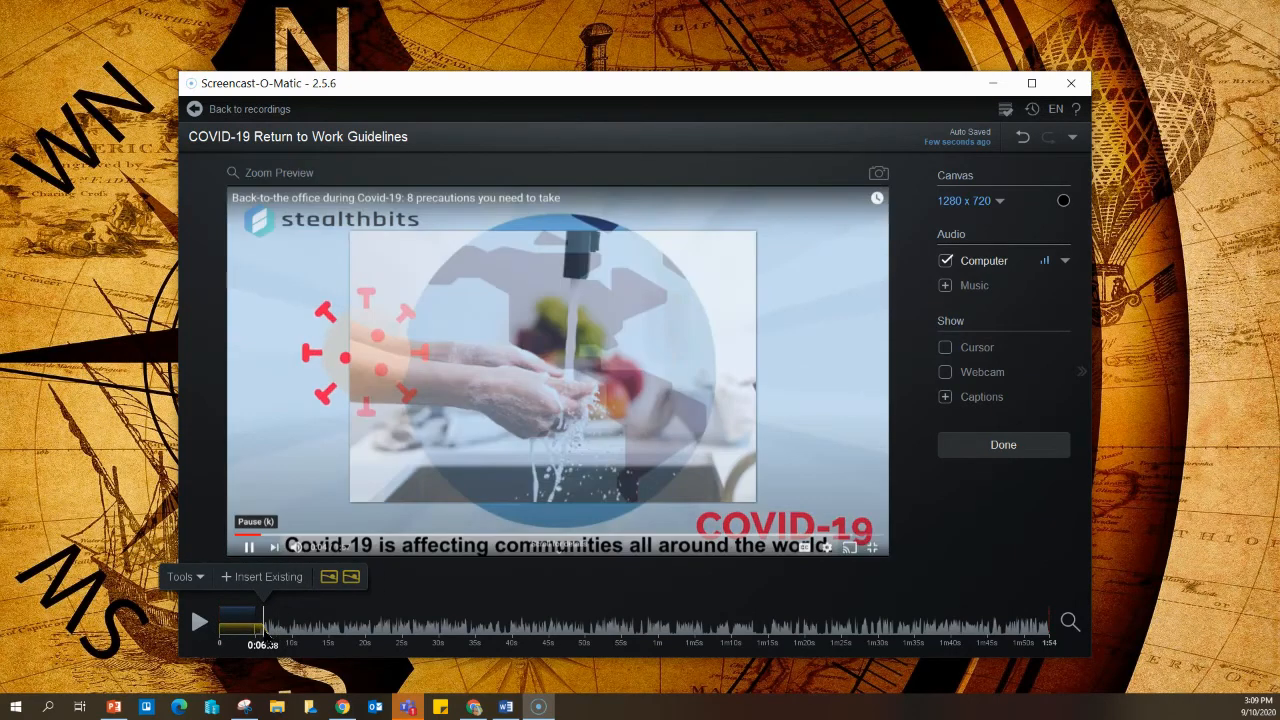
{"action": "left_click", "coordinate": [363, 497]}
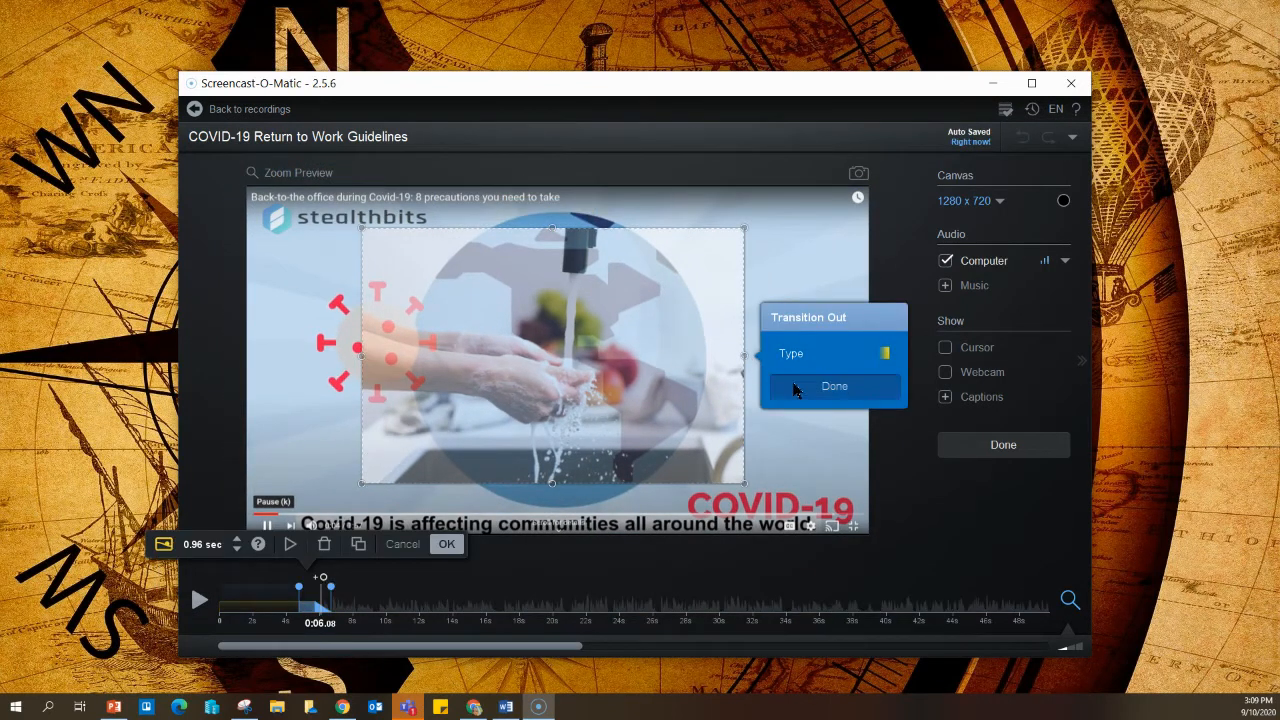
{"action": "left_click", "coordinate": [794, 384]}
{"action": "left_click", "coordinate": [809, 391]}
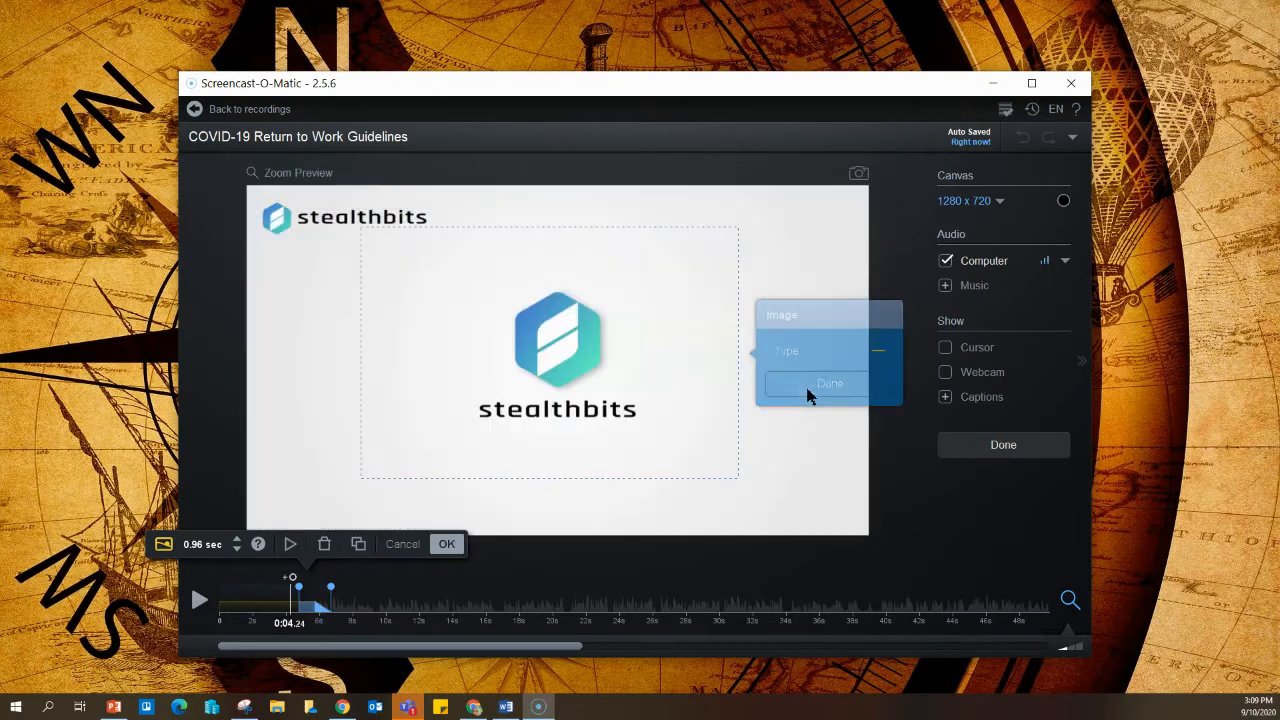
{"action": "left_click", "coordinate": [799, 364]}
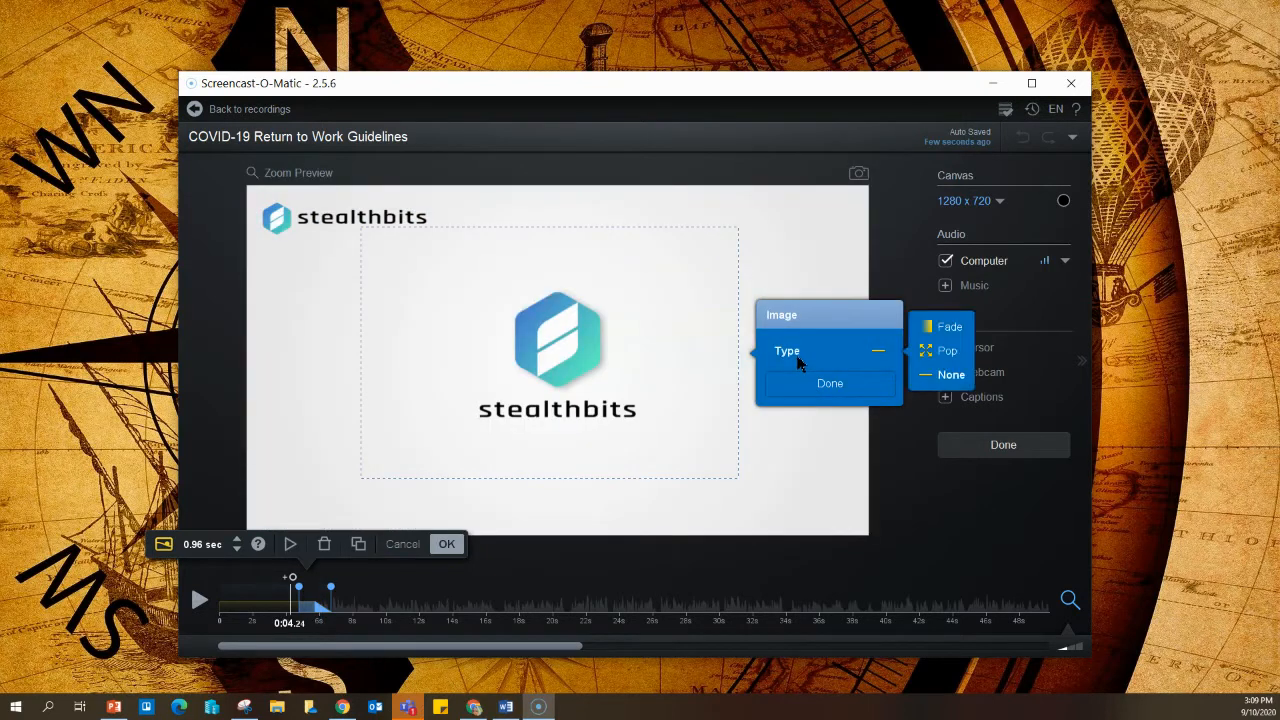
{"action": "left_click", "coordinate": [938, 326]}
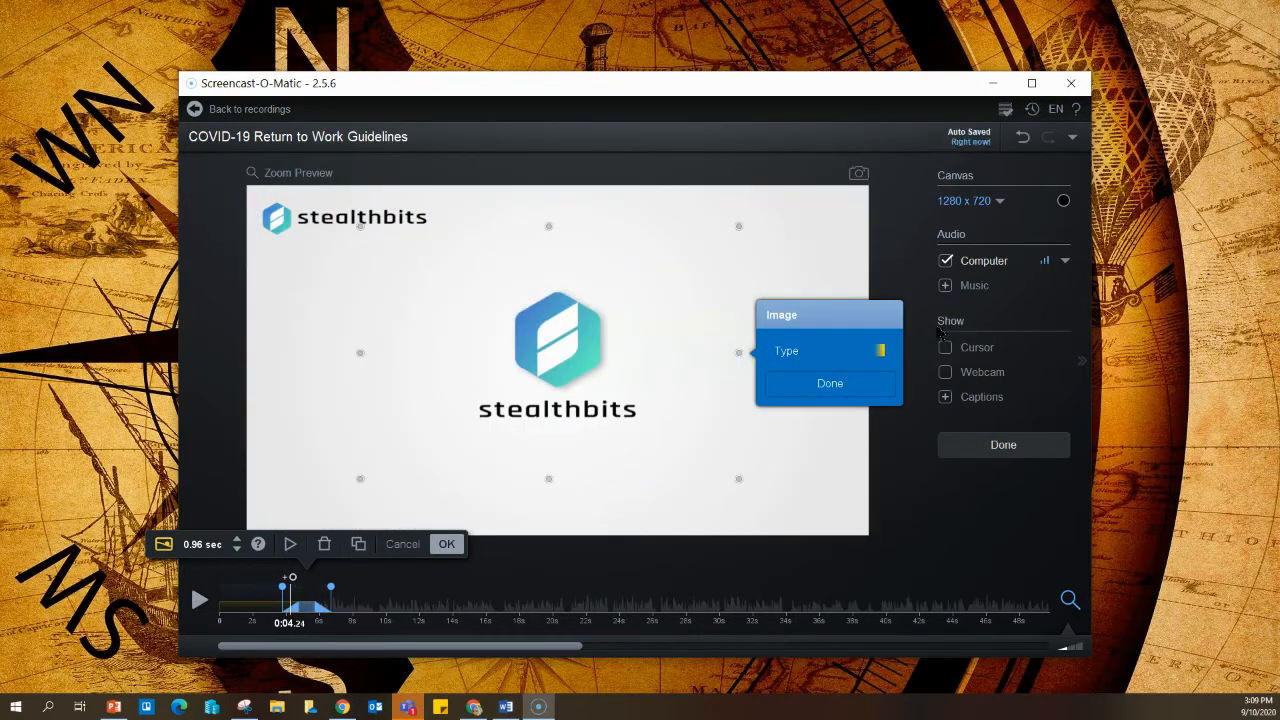
{"action": "left_click", "coordinate": [848, 386]}
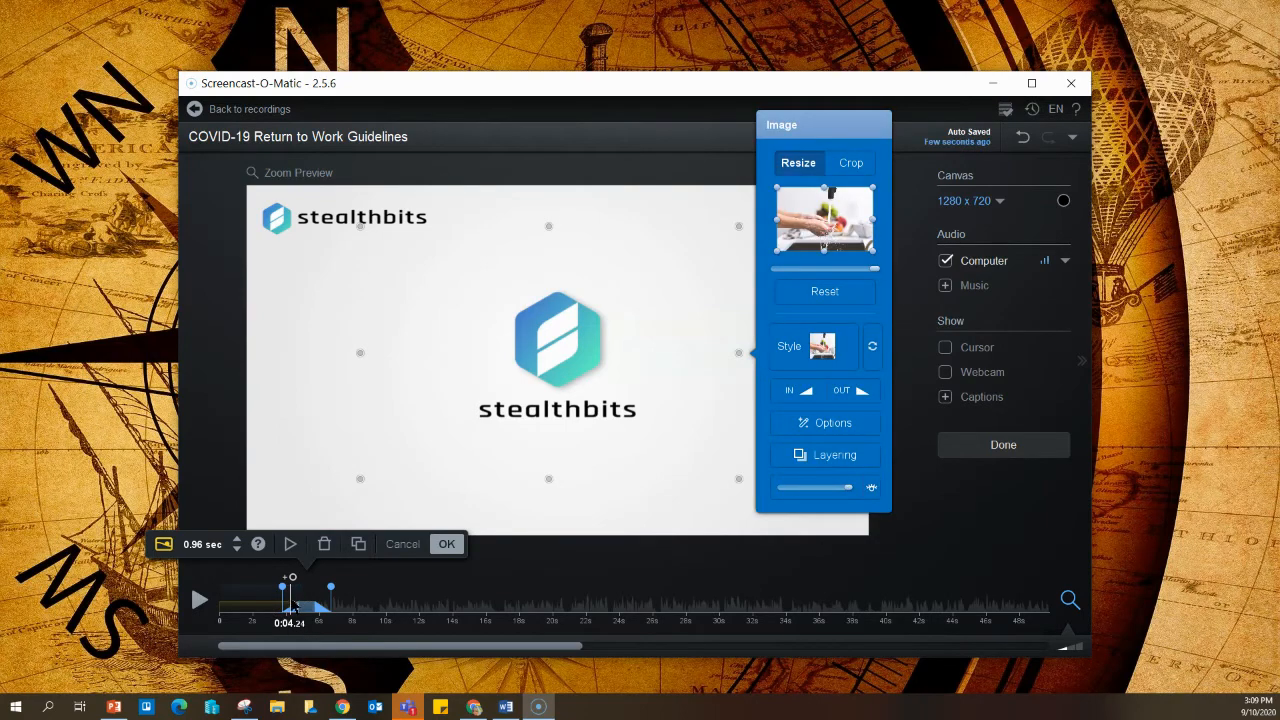
{"action": "left_click", "coordinate": [447, 544]}
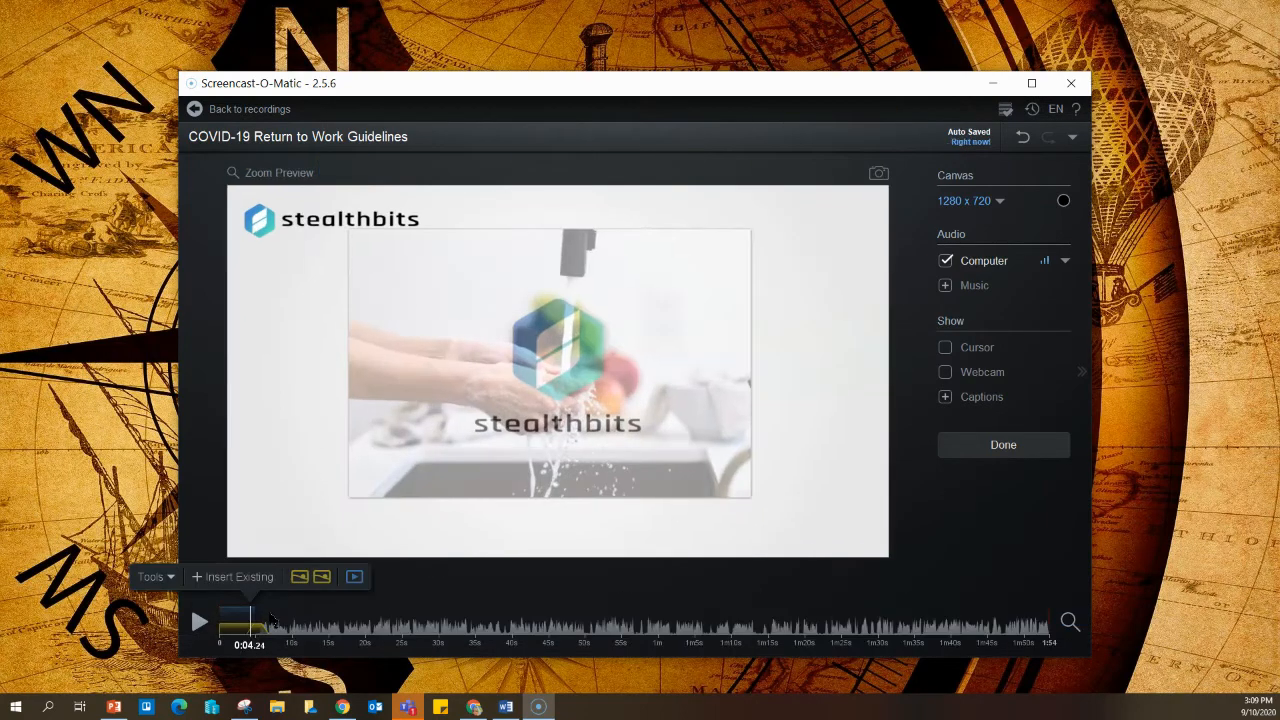
- Play the opening from 0:00 to check the fade between the logo intro and the hand-washing image
{"action": "left_click_drag", "start_coordinate": [251, 629], "coordinate": [220, 634]}
{"action": "left_click", "coordinate": [199, 621]}
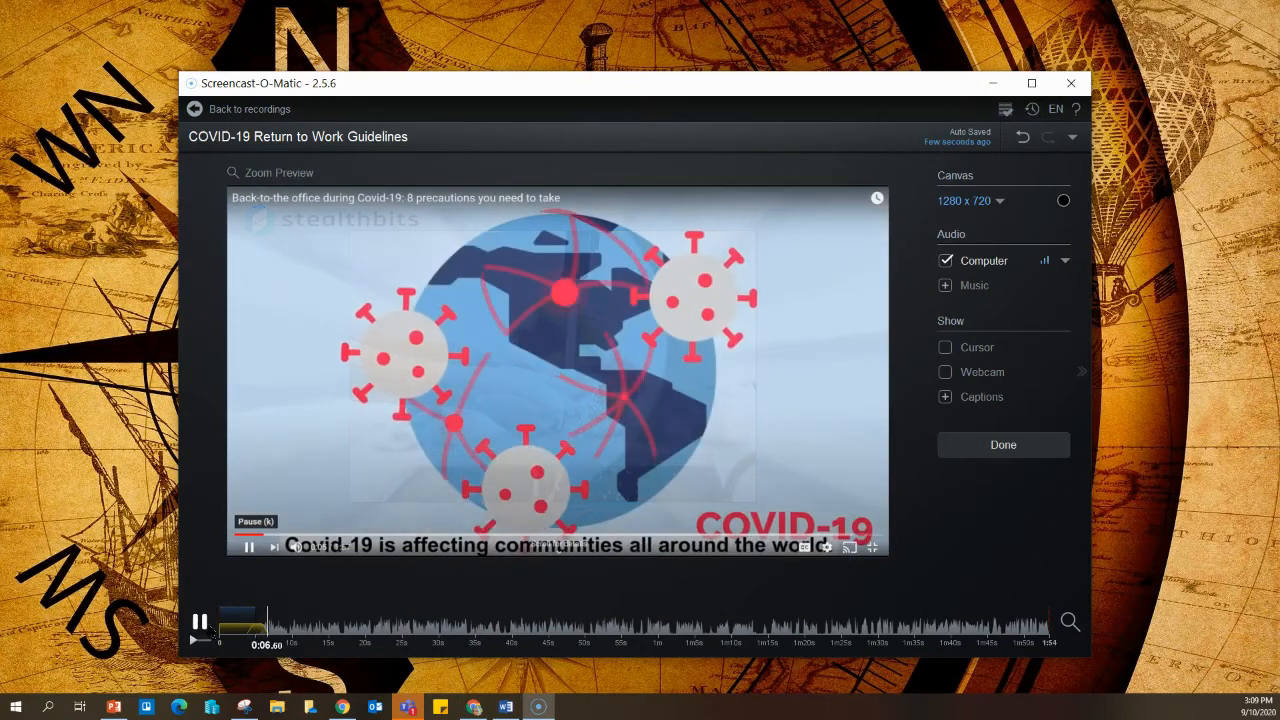
{"action": "left_click", "coordinate": [199, 622]}
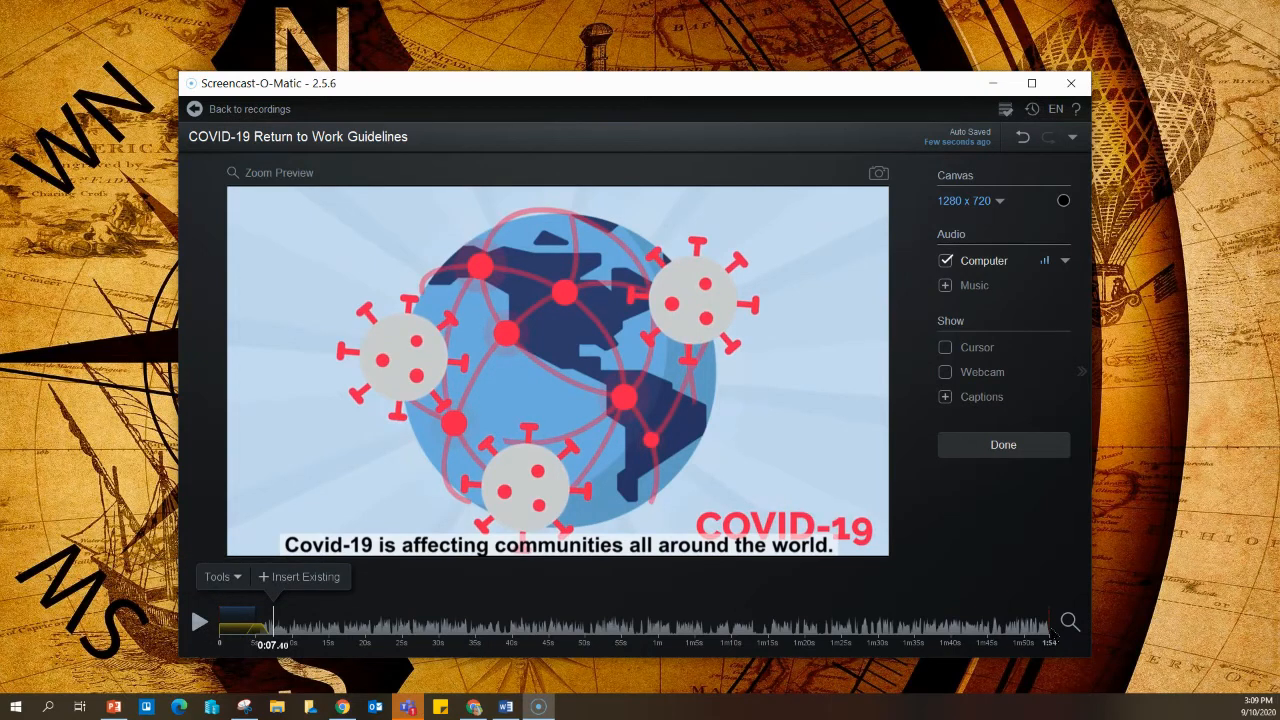
- Insert the existing recording Stealthbits-sting at the end of the video, at 1:53.40
{"action": "left_click", "coordinate": [1050, 628]}
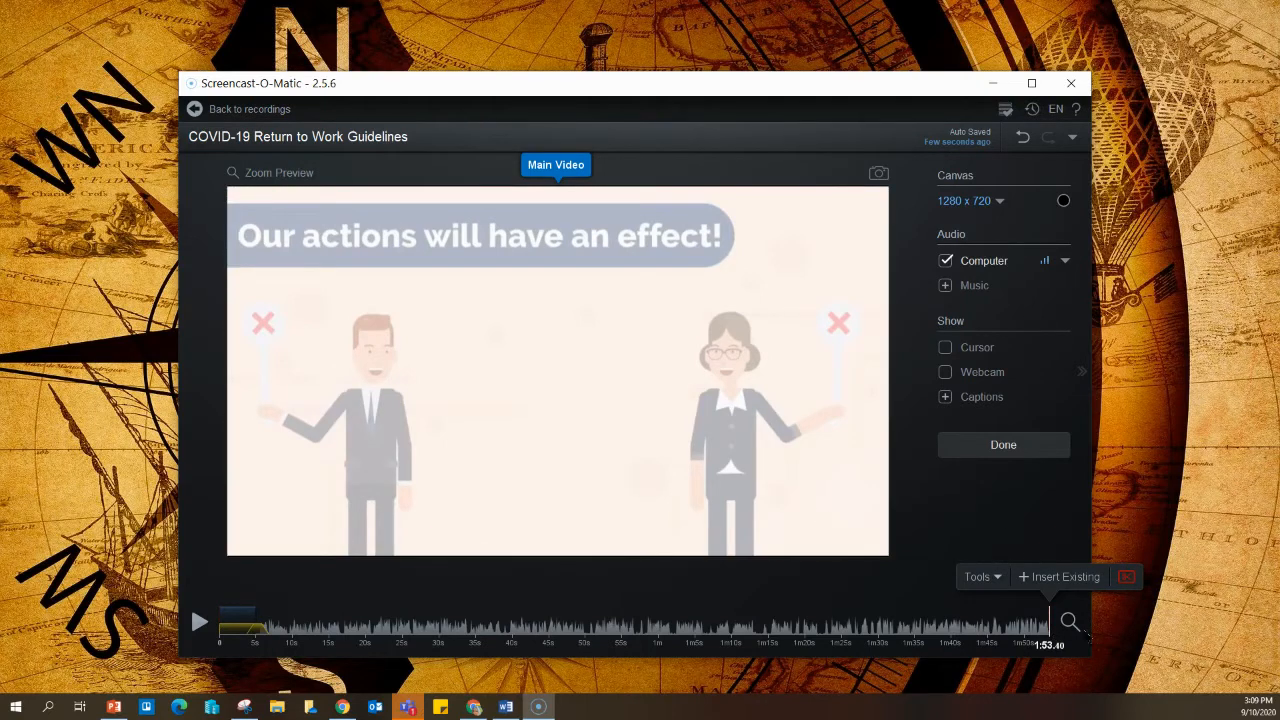
{"action": "left_click", "coordinate": [1003, 583]}
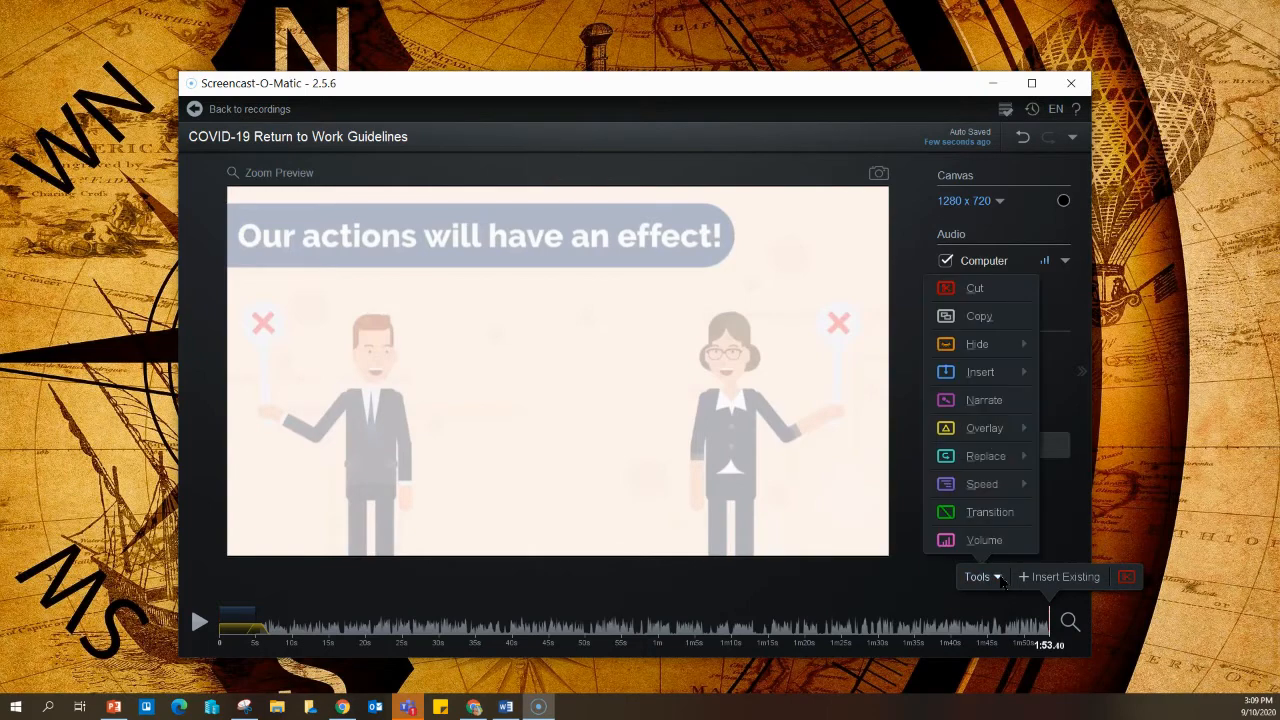
{"action": "mouse_move", "coordinate": [987, 370]}
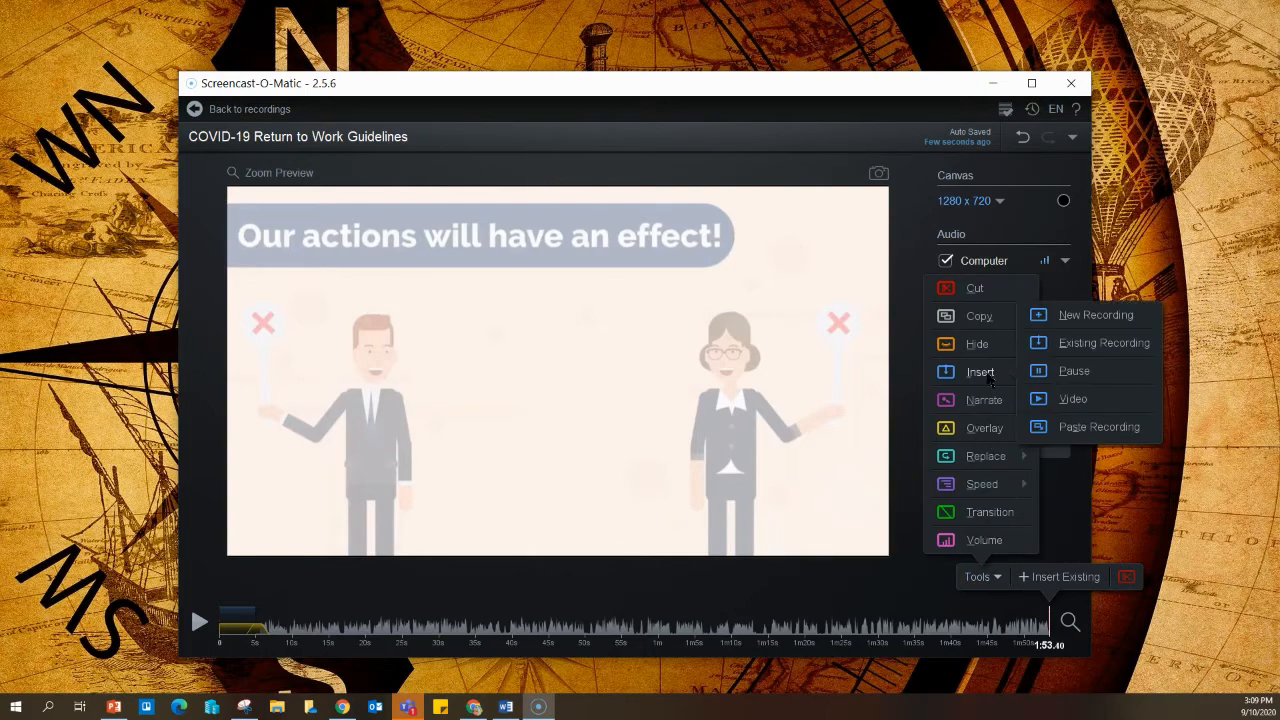
{"action": "left_click", "coordinate": [1092, 343]}
{"action": "left_click", "coordinate": [462, 370]}
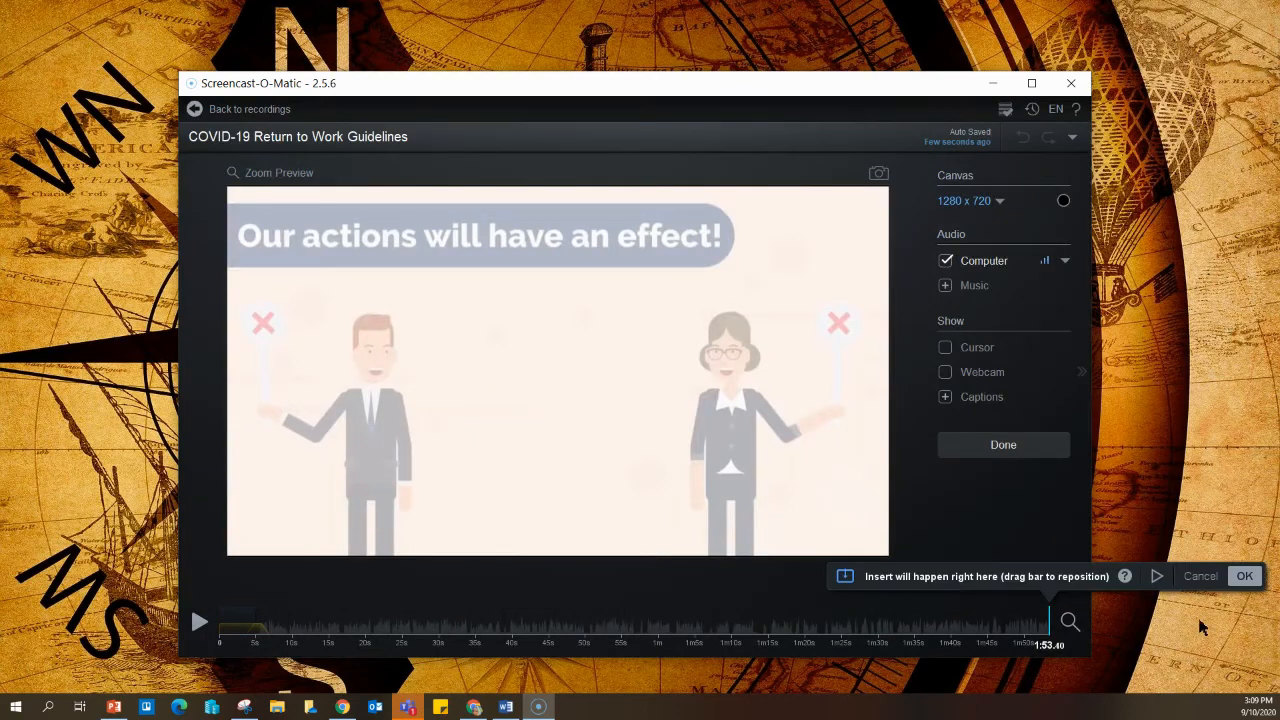
{"action": "left_click", "coordinate": [1244, 576]}
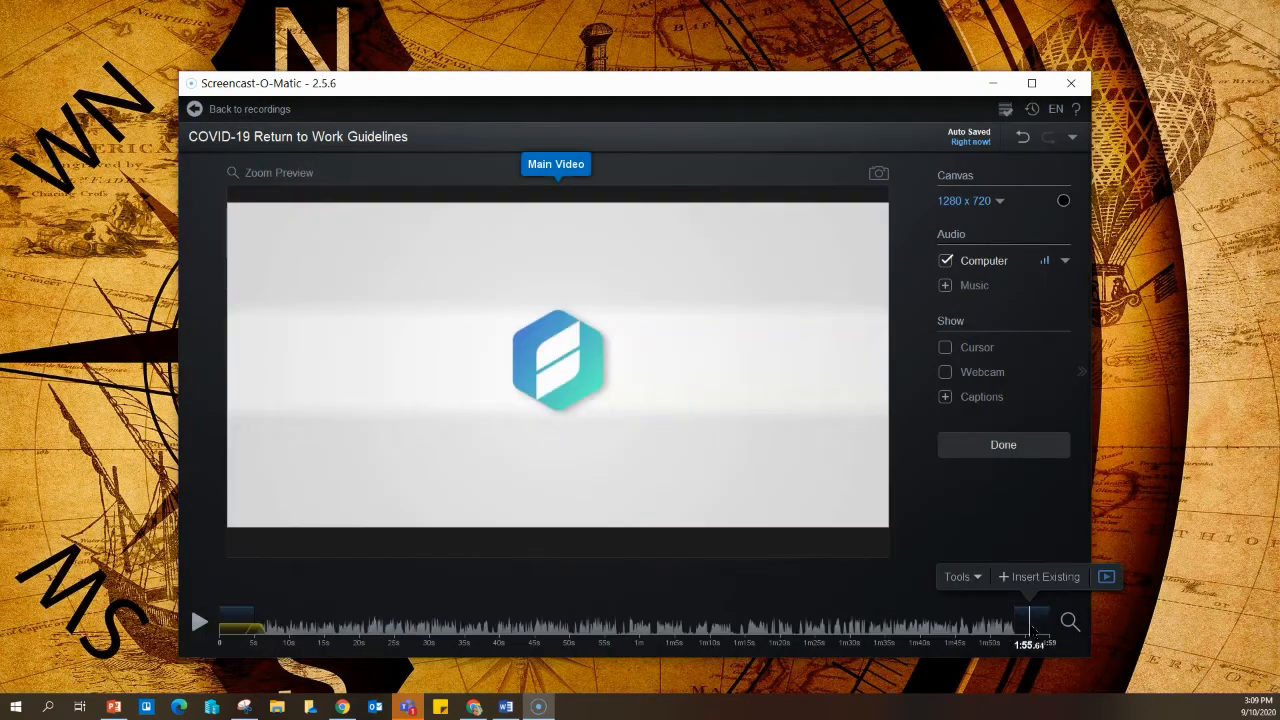
- Play the ending from about 1:51 to check how the video leads into the closing logo clip
{"action": "left_click", "coordinate": [977, 630]}
{"action": "left_click", "coordinate": [998, 628]}
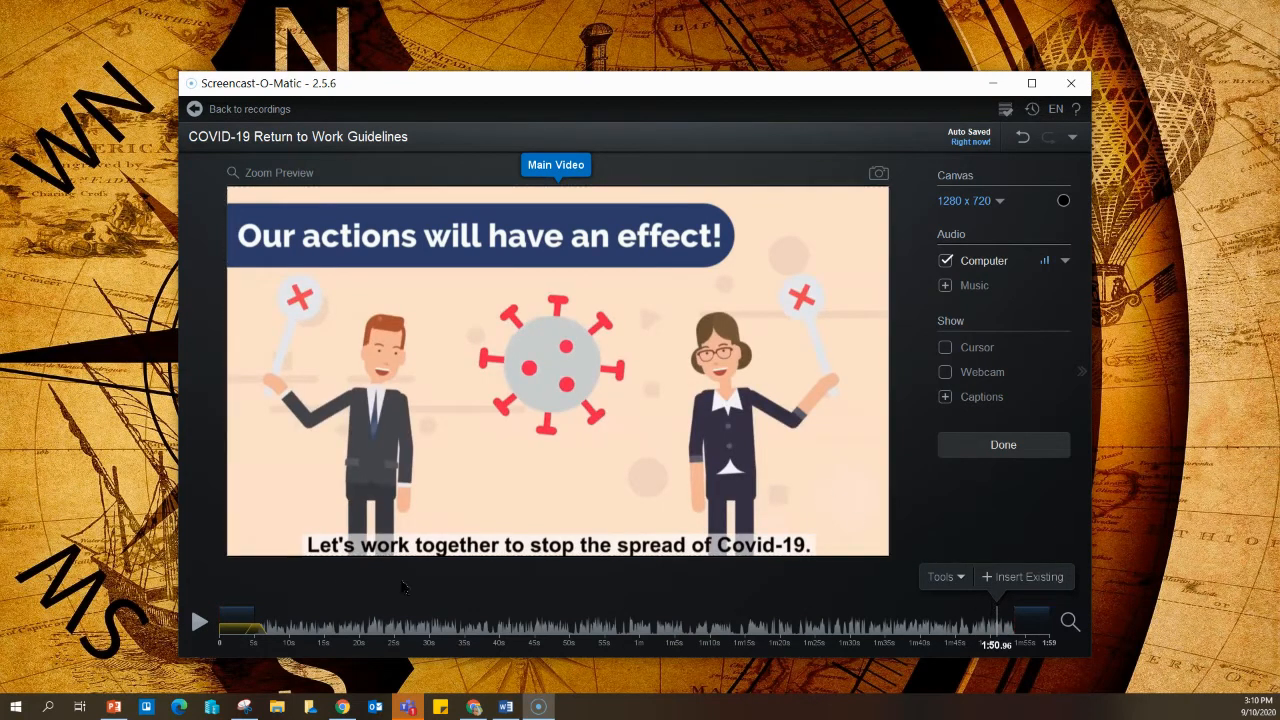
{"action": "left_click", "coordinate": [199, 622]}
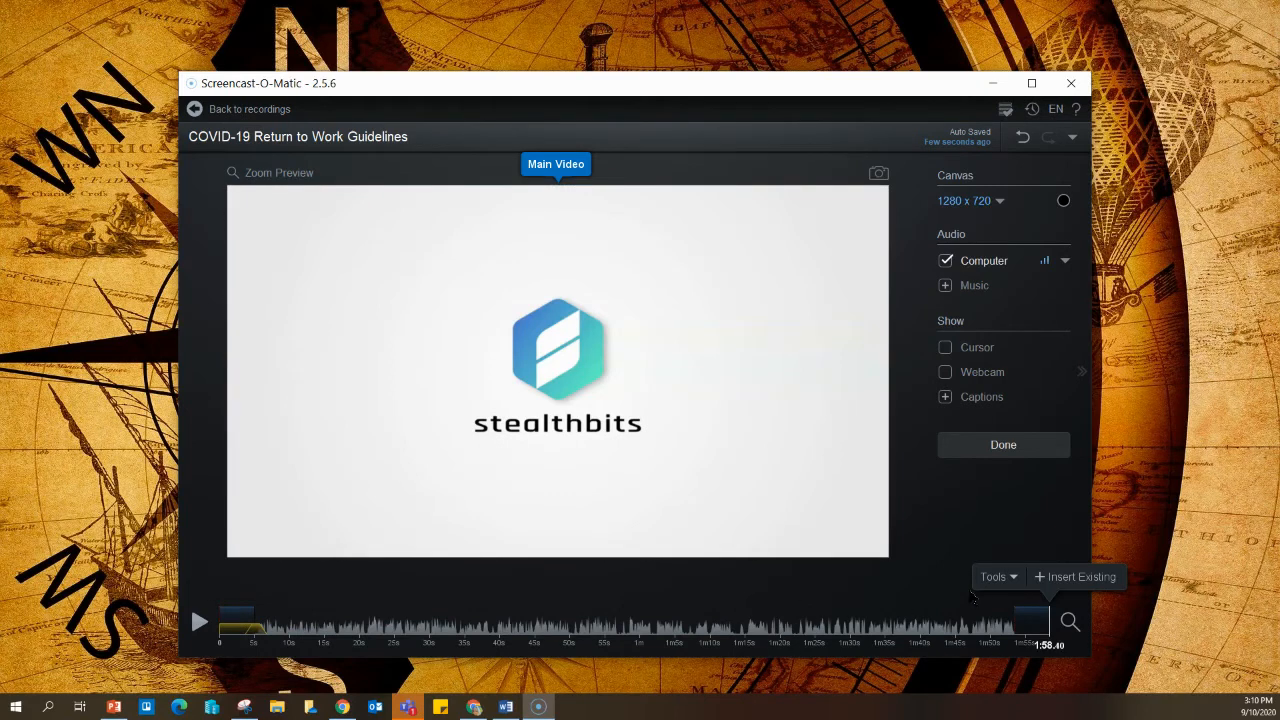
- Position the playhead at 1:02.00, in the section about keeping a physical distance of 2m
{"action": "left_click", "coordinate": [574, 636]}
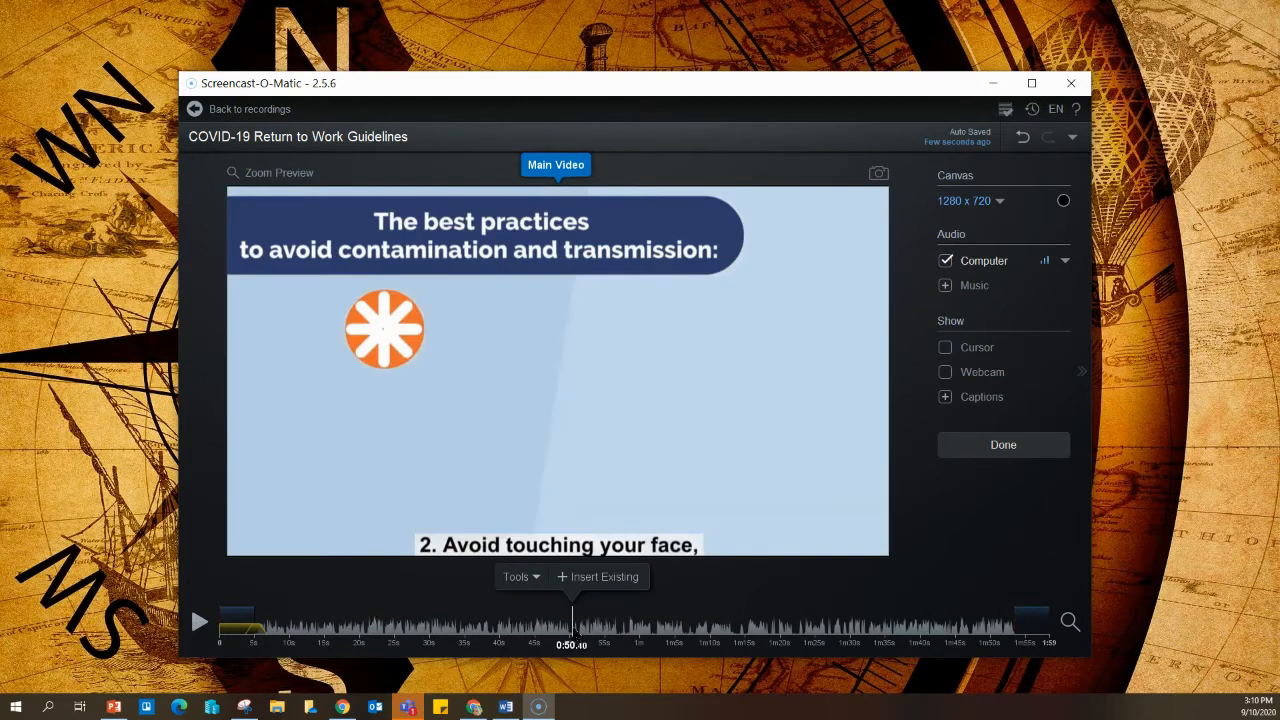
{"action": "left_click_drag", "start_coordinate": [577, 630], "coordinate": [655, 631]}
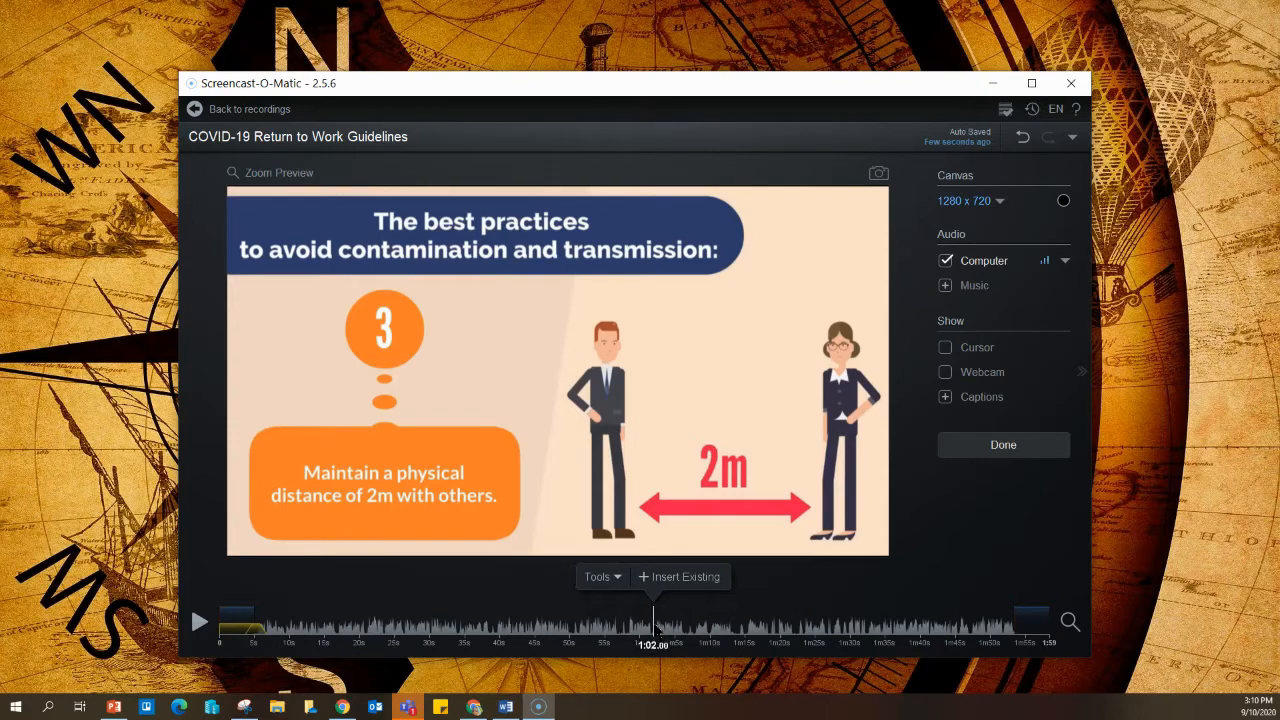